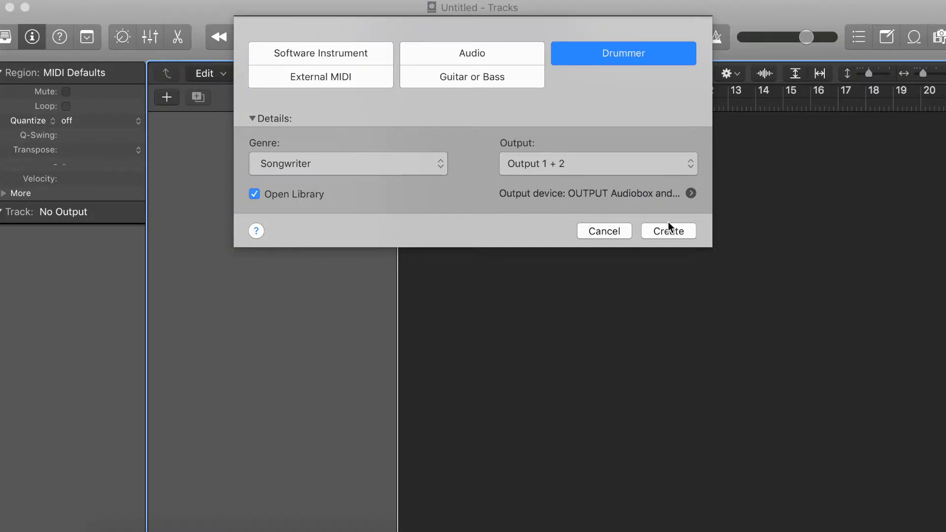
Create a Drummer track with the Songwriter genre on Output 1 + 2 and hide the sound library
left_click(670, 234)
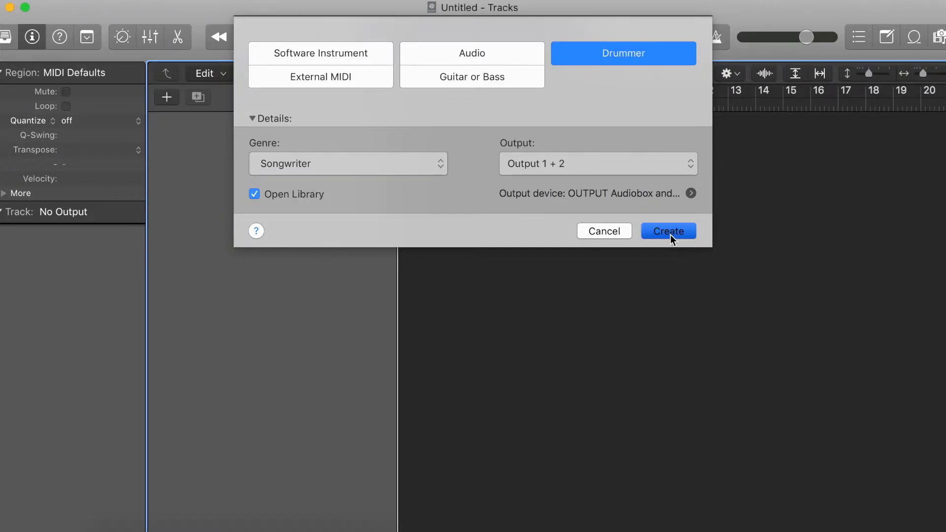
left_click(670, 234)
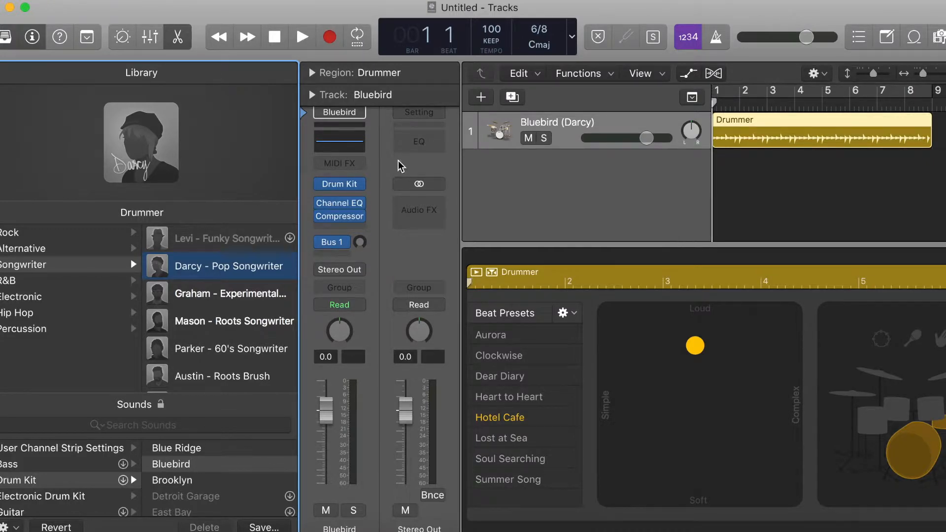
left_click(3, 38)
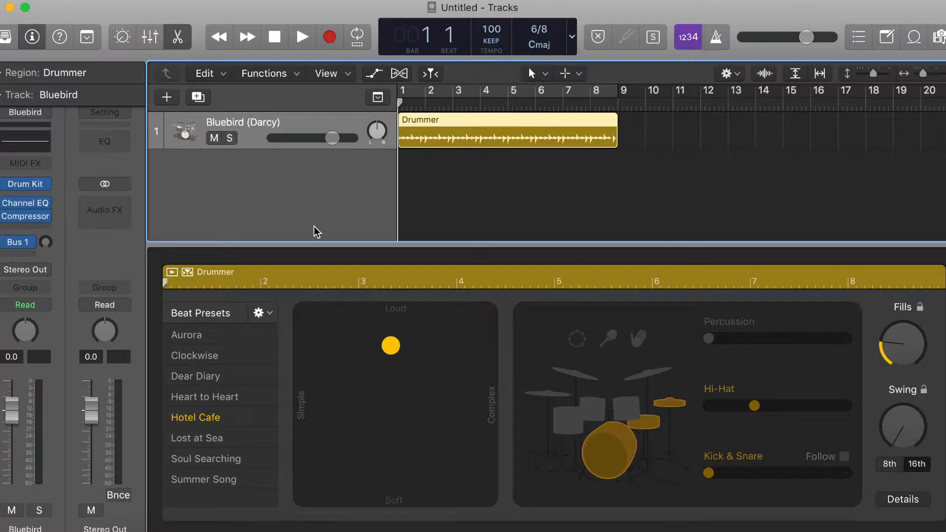
Set the cycle range to the eight-bar drummer region and play it through once
key("z")
key("super+Right")
key("super+Left")
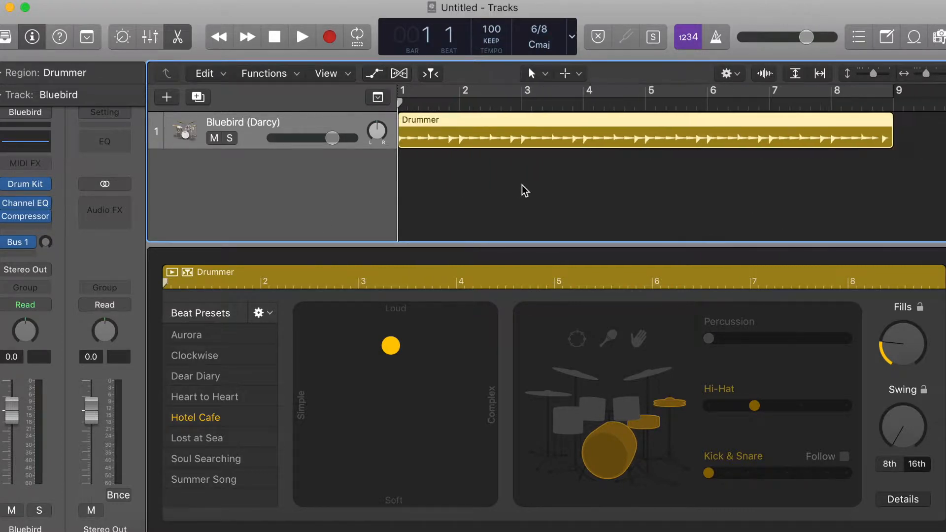
key("super+Left")
left_click(543, 93)
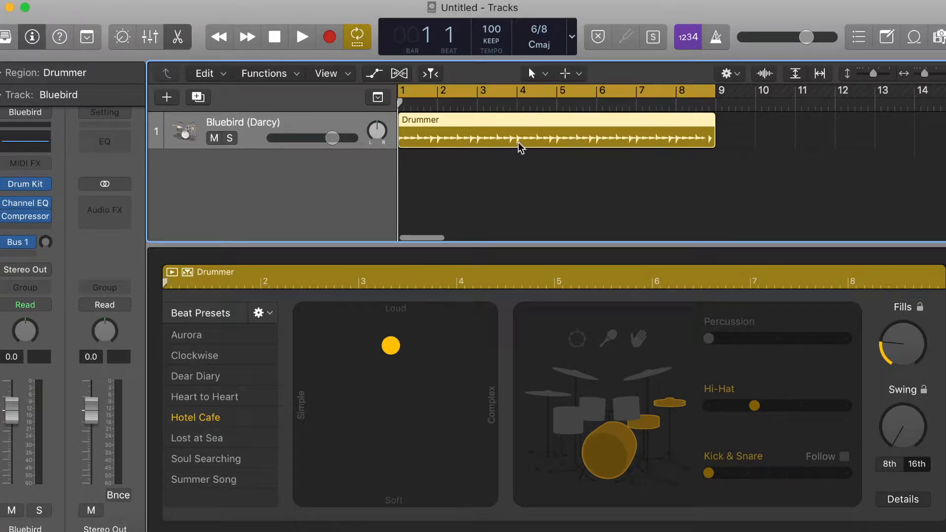
key("space")
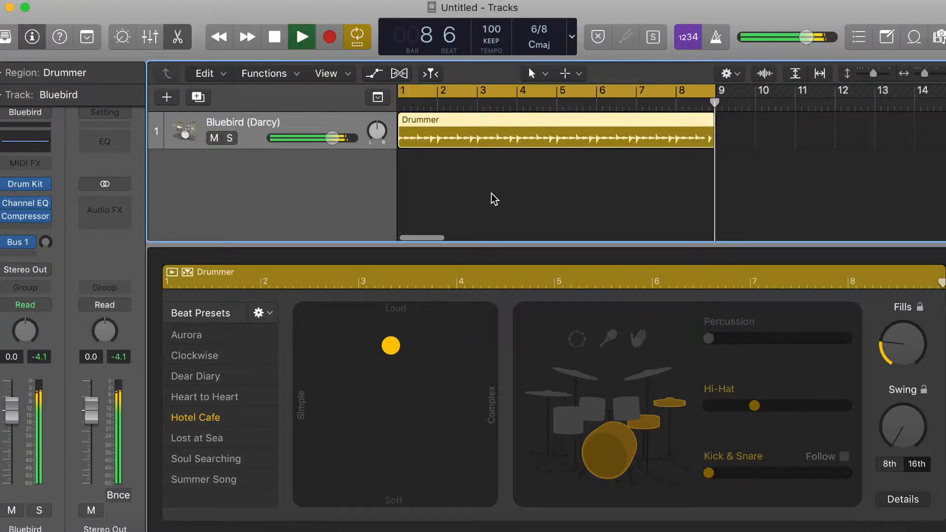
key("space")
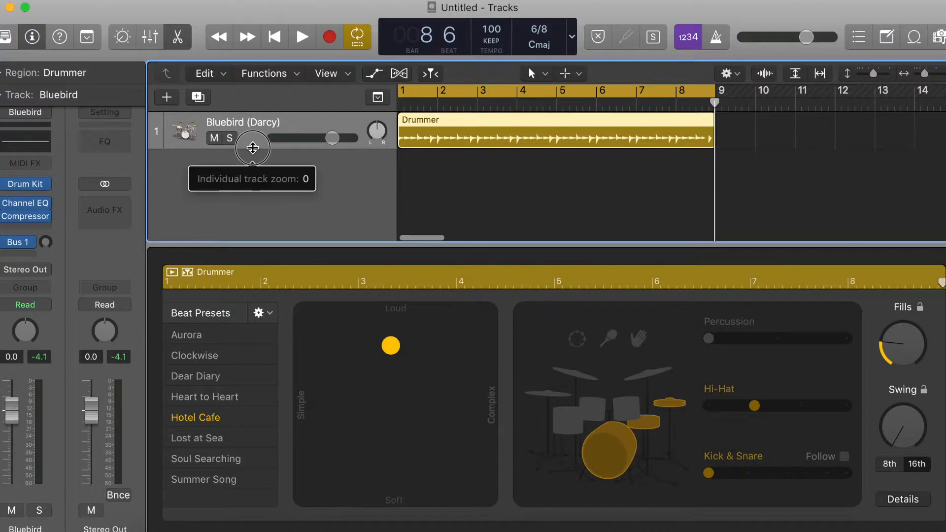
Enlarge the drummer track's height, switch the kit pattern from hi-hat to toms, and audition the beat
left_click_drag(253, 148, 253, 200)
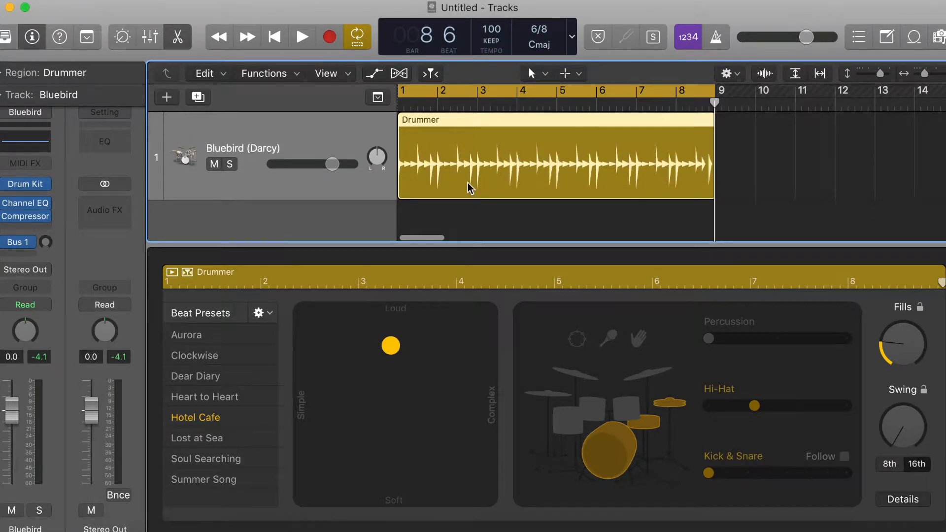
scroll(468, 188, "down", 5)
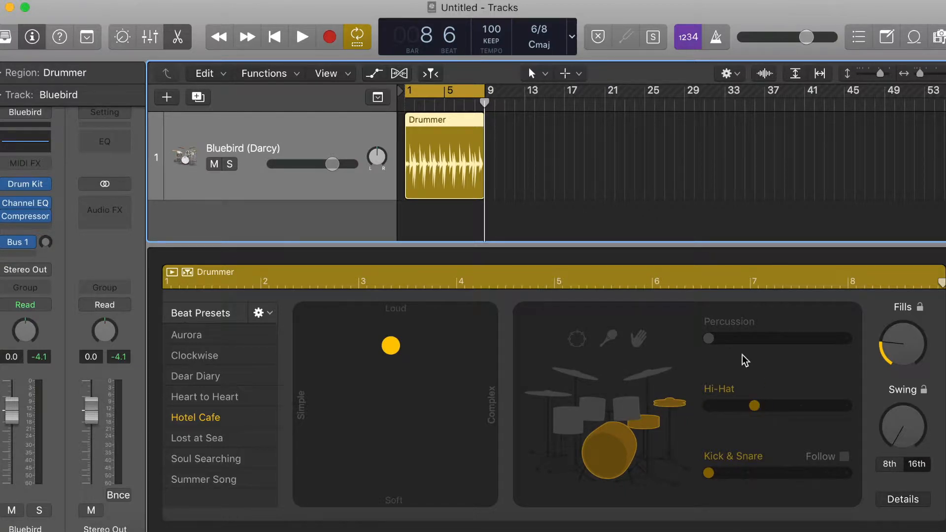
left_click(618, 410)
left_click(670, 405)
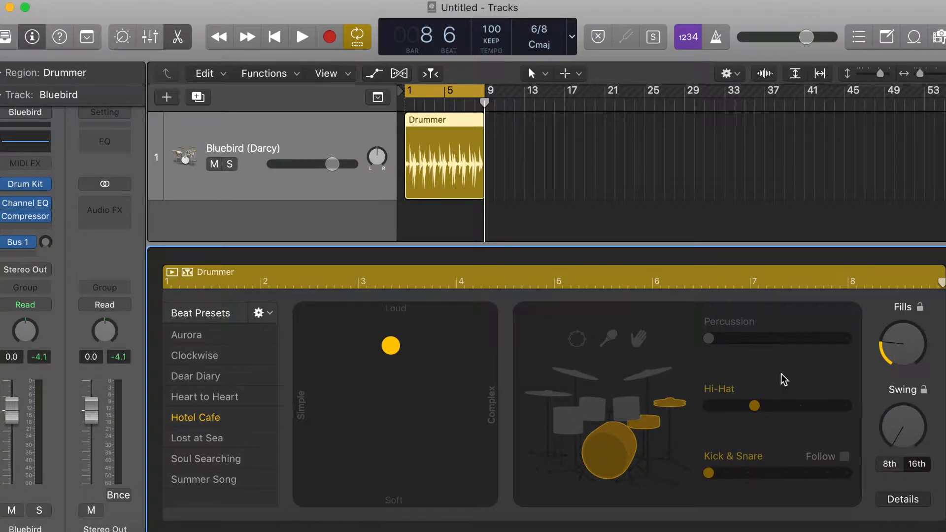
mouse_move(756, 407)
left_mouse_down()
mouse_move(735, 412)
mouse_move(755, 411)
left_mouse_up()
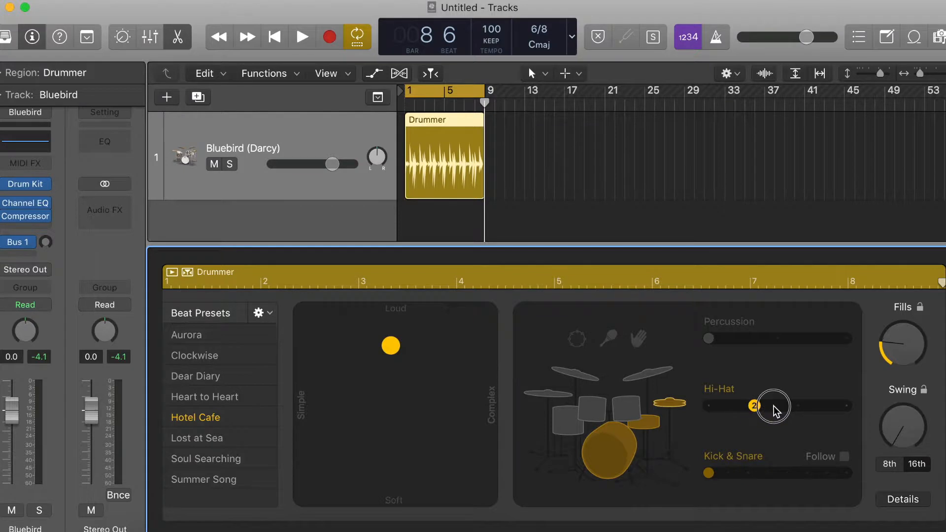
mouse_move(755, 408)
left_mouse_down()
mouse_move(794, 411)
mouse_move(723, 411)
mouse_move(846, 412)
mouse_move(657, 412)
mouse_move(740, 414)
left_mouse_up()
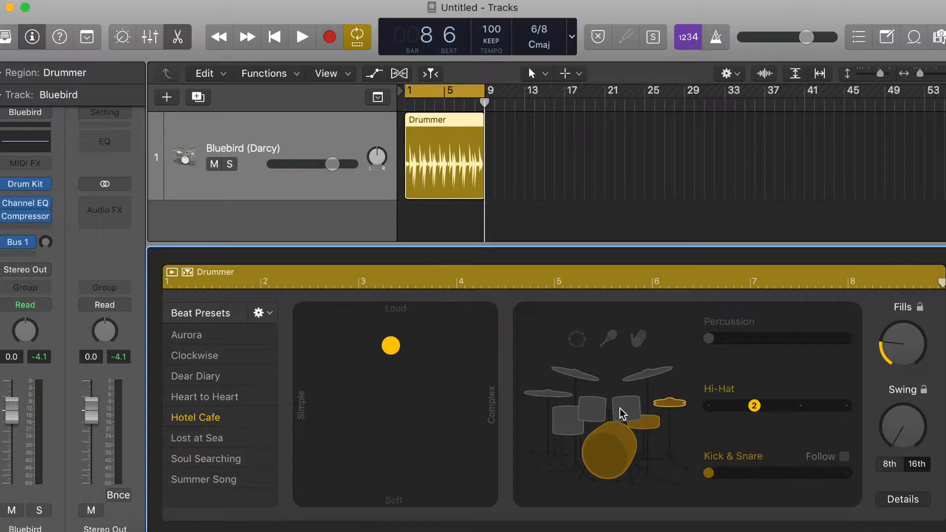
left_click(622, 412)
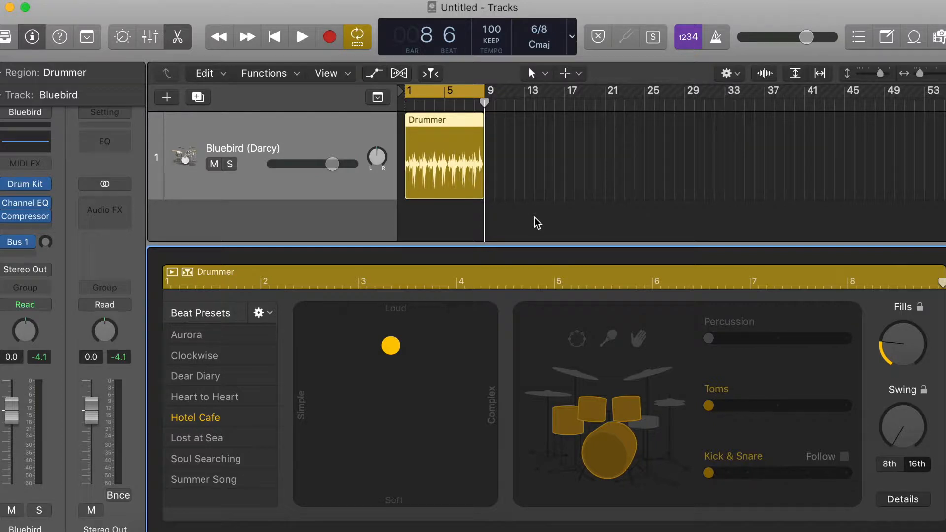
key("space")
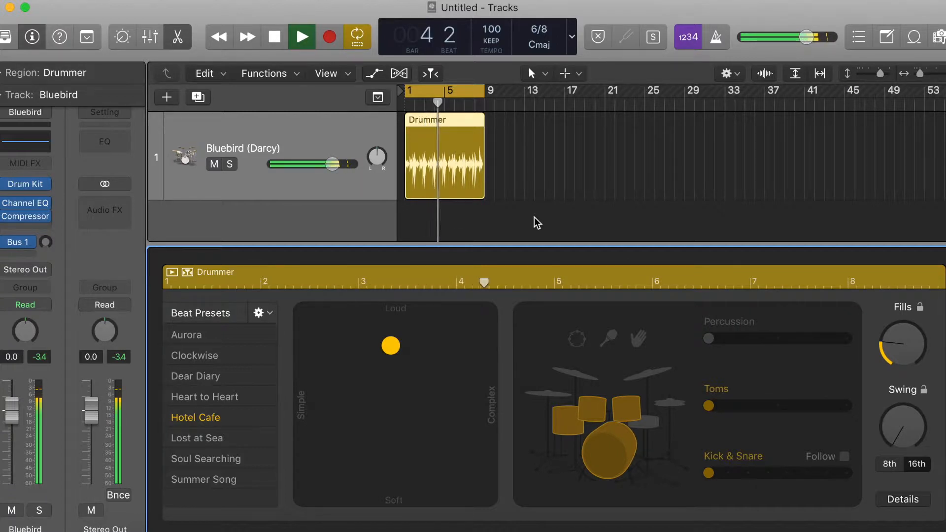
key("space")
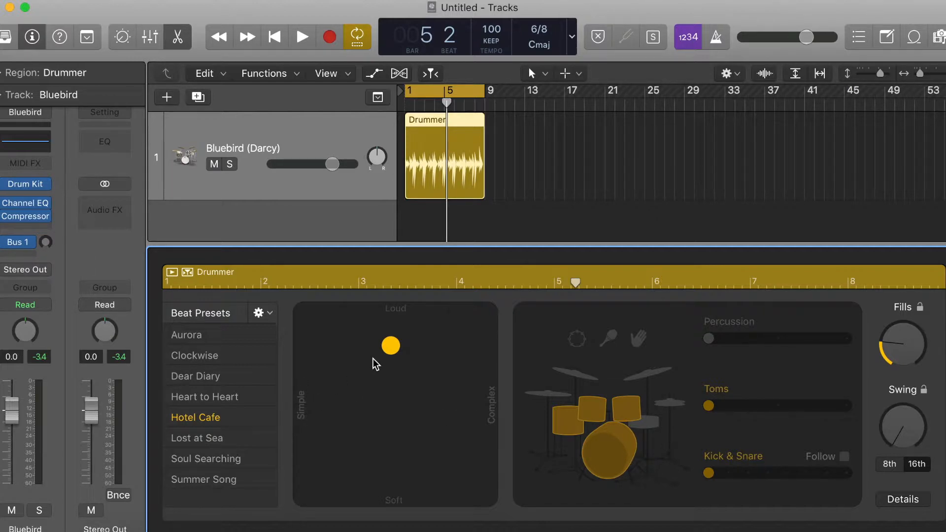
Try the drummer pattern at the complex and simple extremes, auditioning it for comparison
left_click_drag(373, 348, 499, 358)
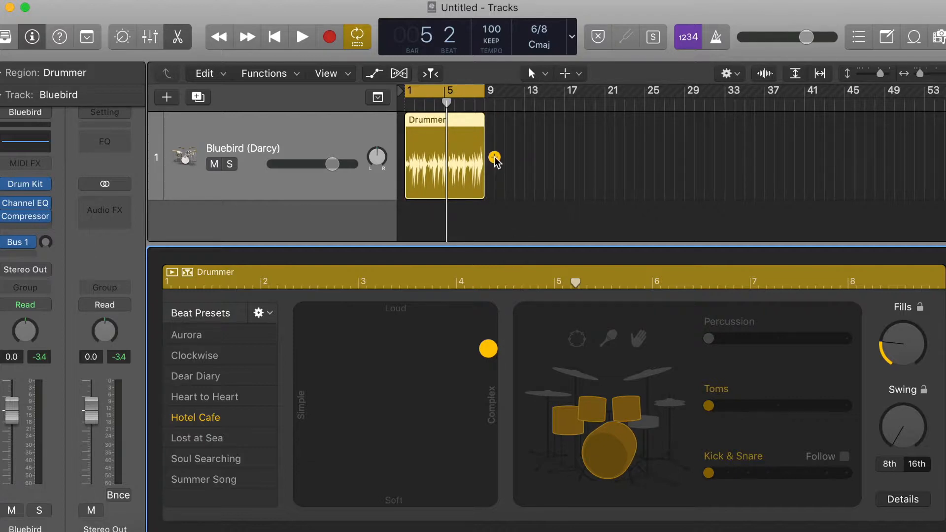
left_click_drag(485, 348, 301, 351)
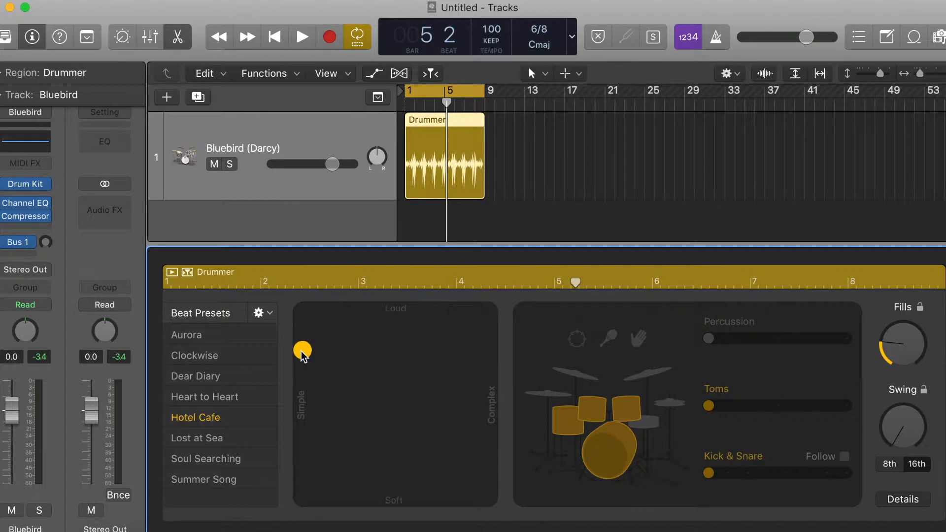
key("space")
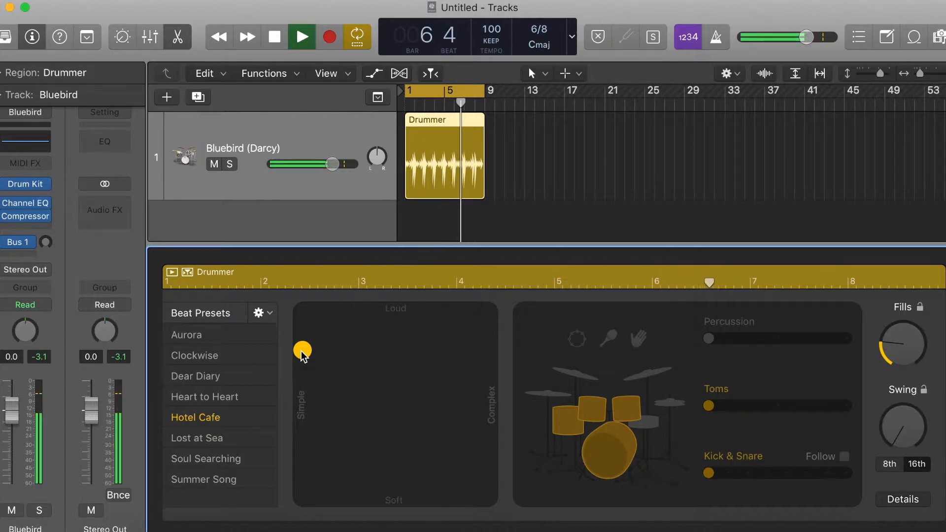
key("space")
left_click_drag(302, 351, 555, 355)
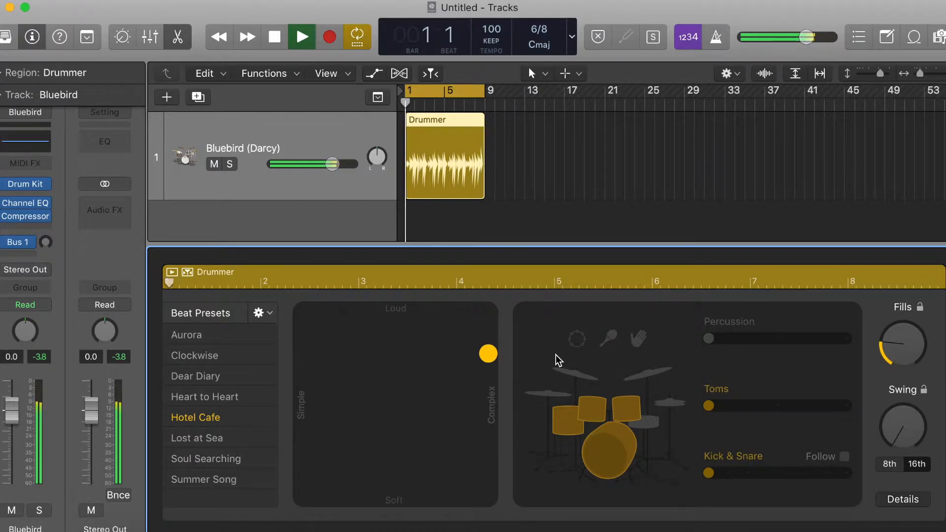
key("space")
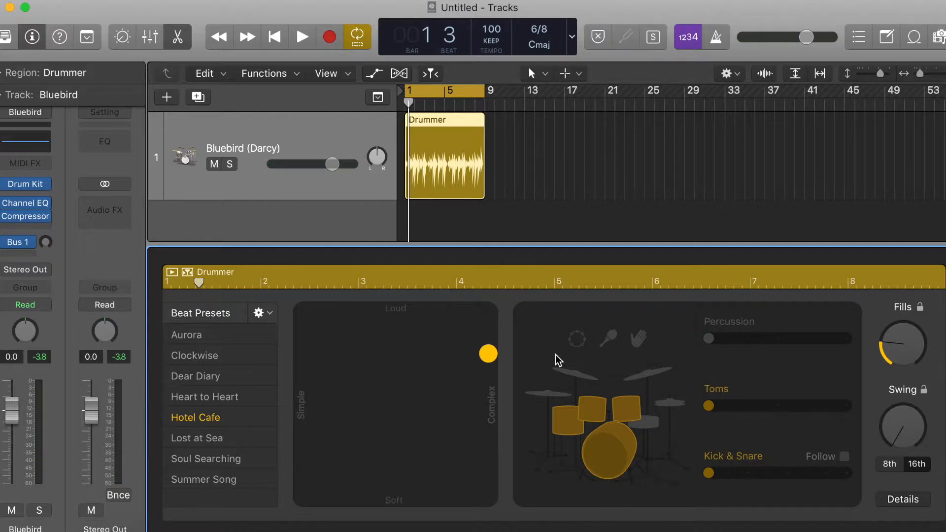
Set the drummer pattern to fully simple and fairly soft, and play it back
left_click_drag(493, 353, 291, 347)
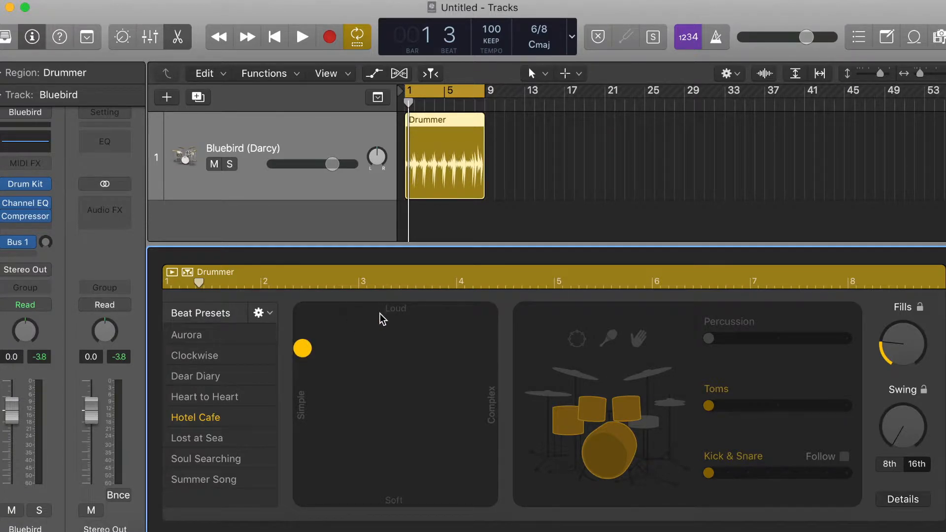
left_click_drag(300, 351, 294, 459)
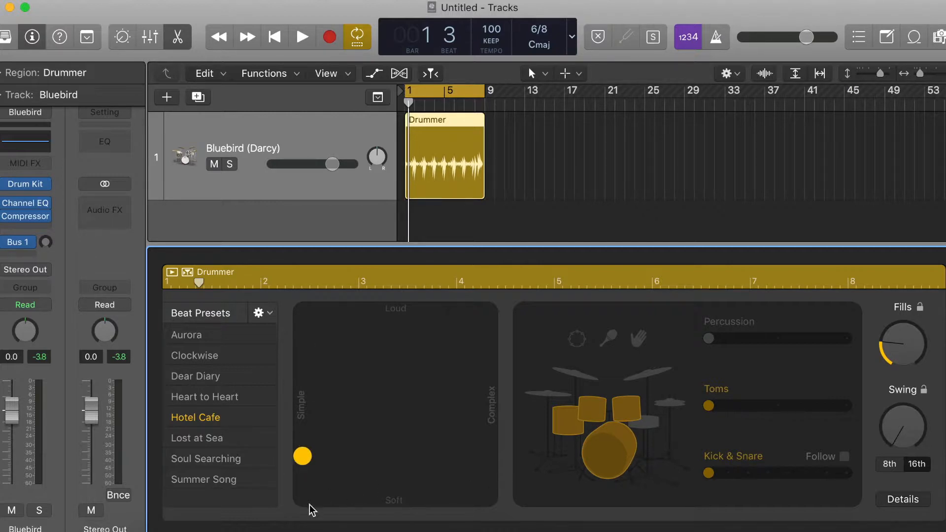
left_click(304, 456)
key("space")
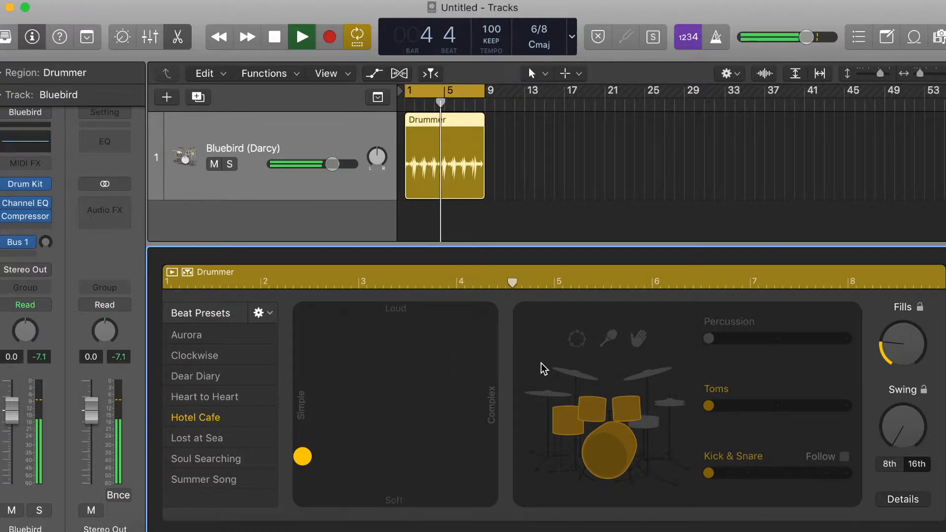
key("space")
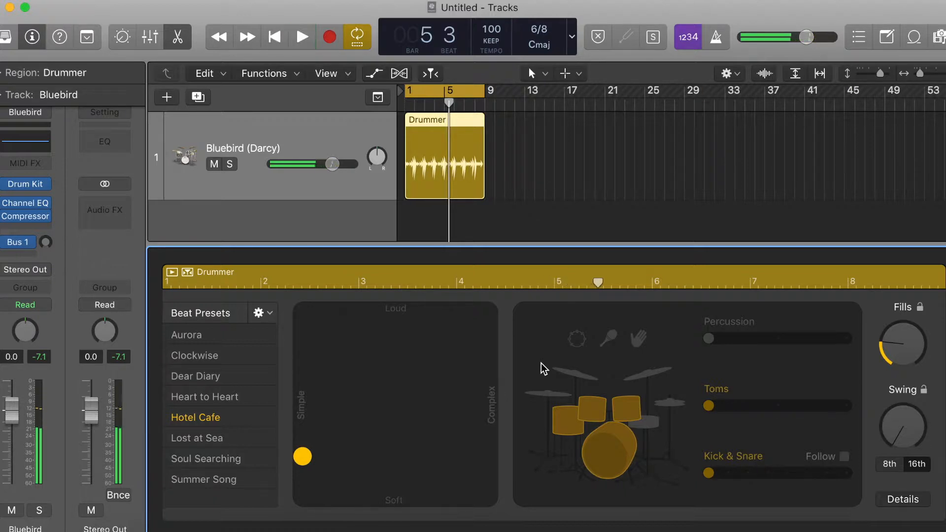
Split the drummer region at bar 5 and make the second half slightly louder and more complex
left_click(445, 103)
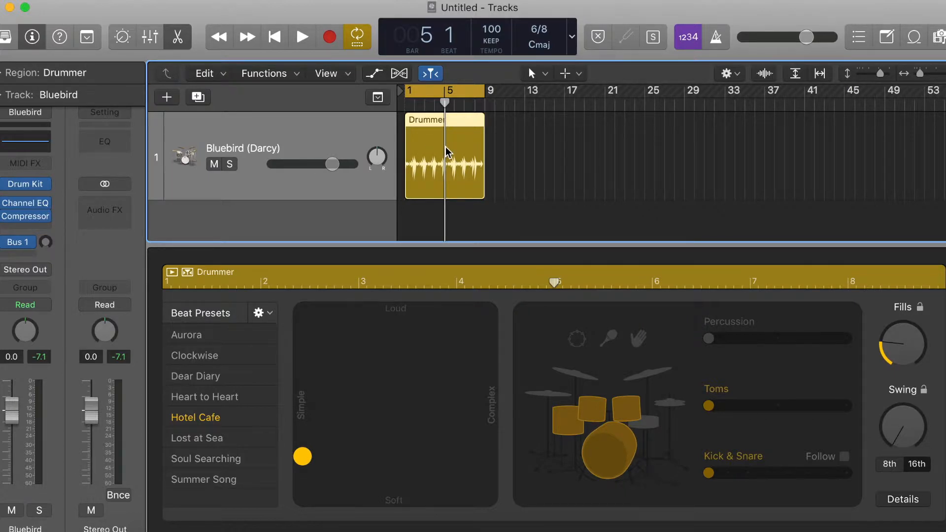
key("super+t")
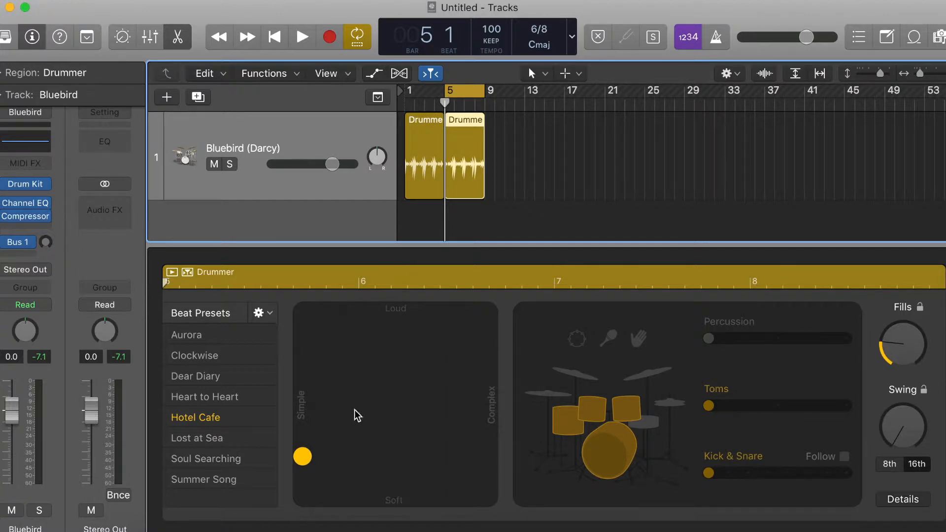
left_click(302, 458)
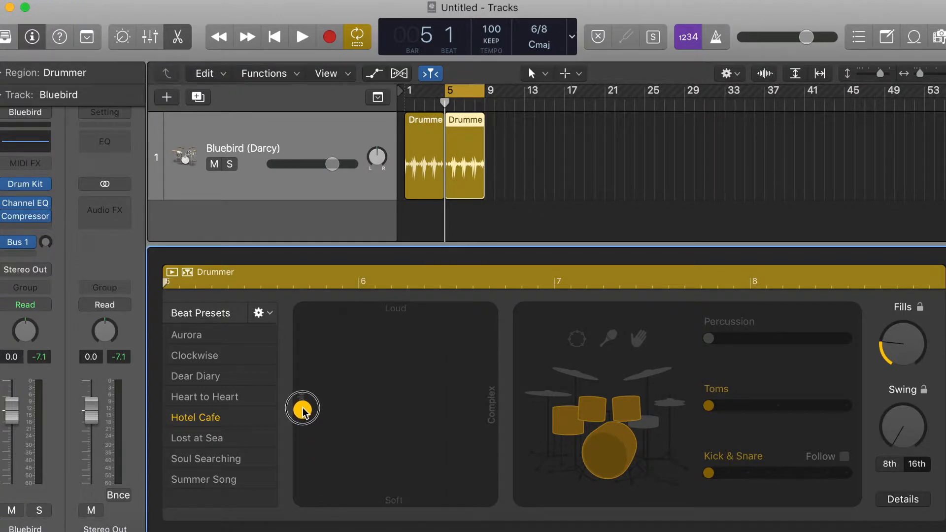
left_click_drag(303, 412, 338, 408)
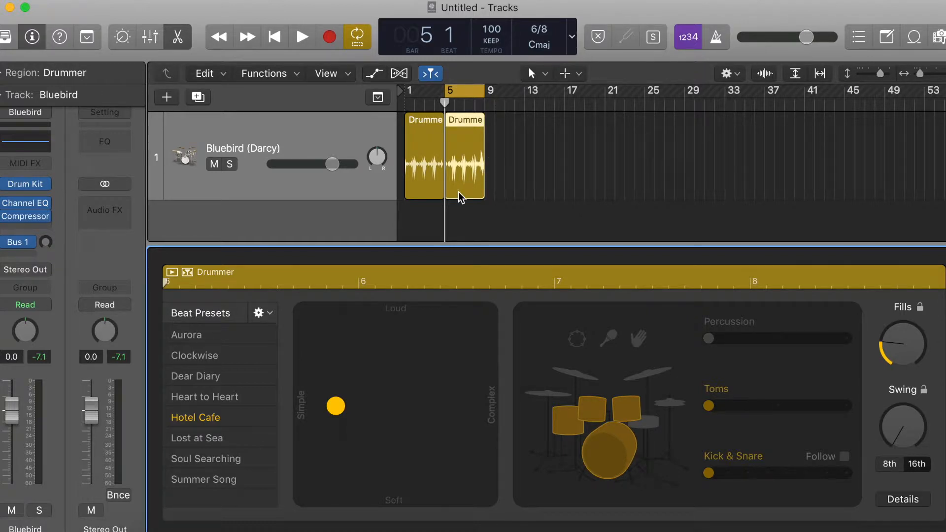
Play both drummer regions as a cycle from bar 1, and turn cycling off after playback
left_click_drag(524, 140, 416, 152)
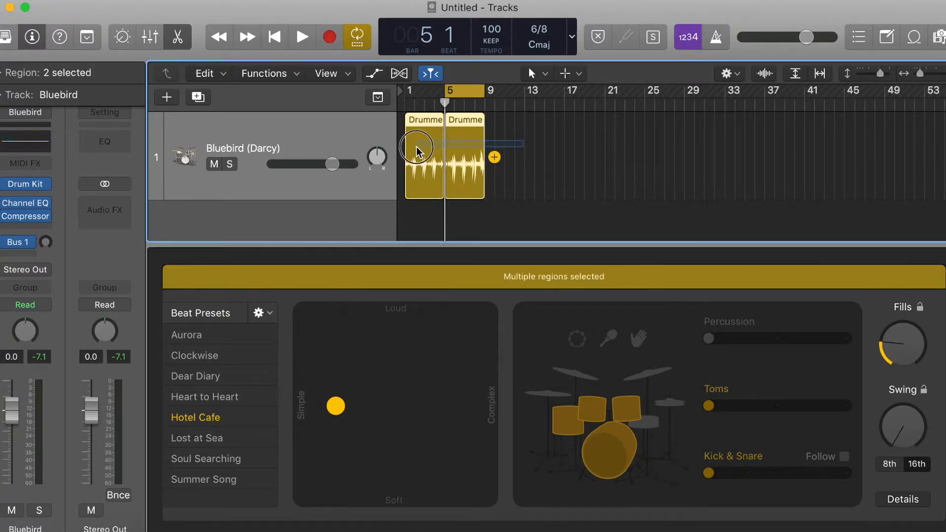
key("space")
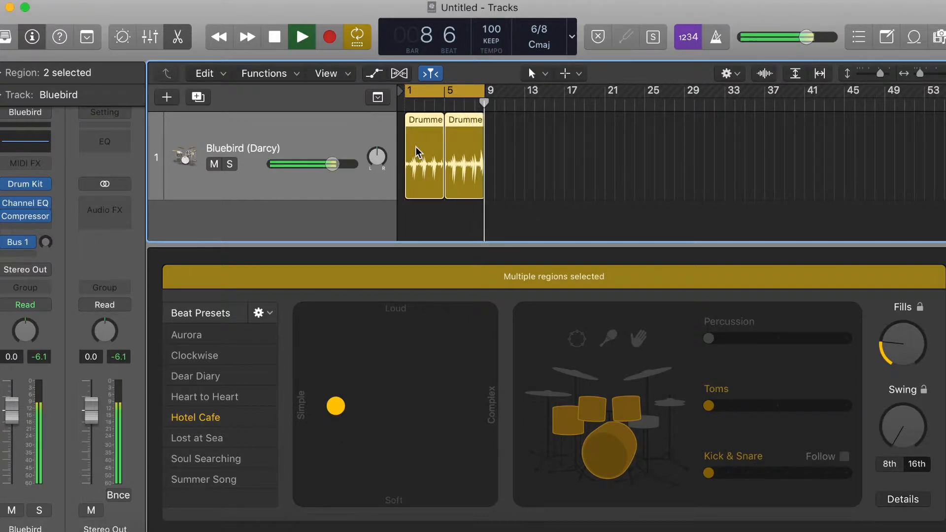
key("space")
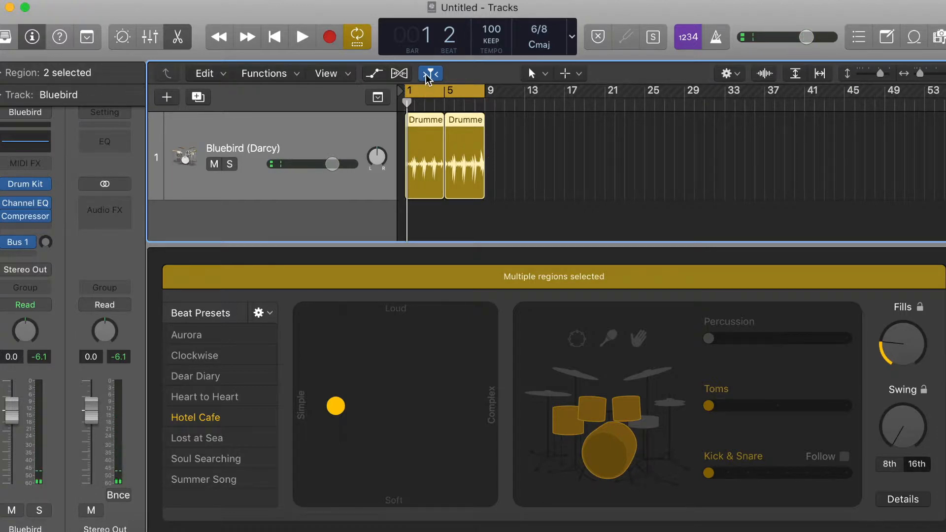
left_click(428, 86)
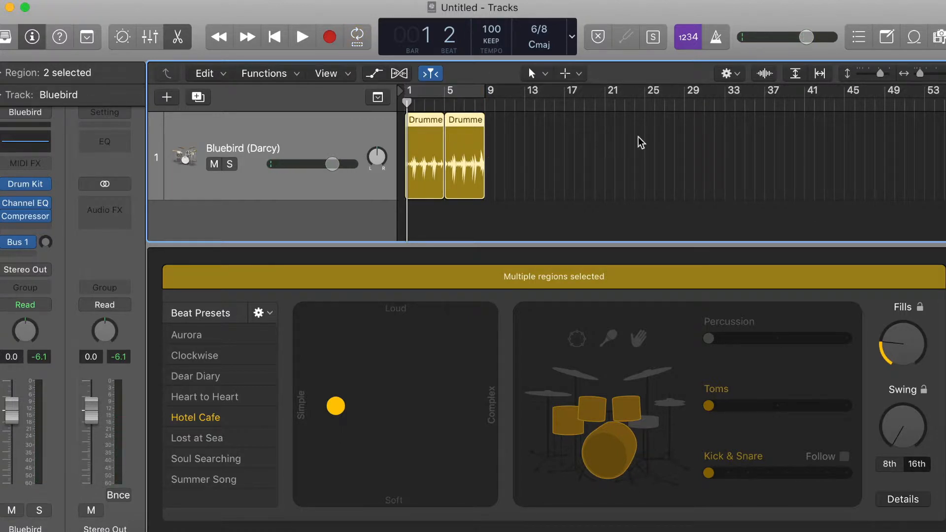
Set the first drummer region to the softest, simplest pattern and select the second region
left_click(665, 169)
left_click(411, 180)
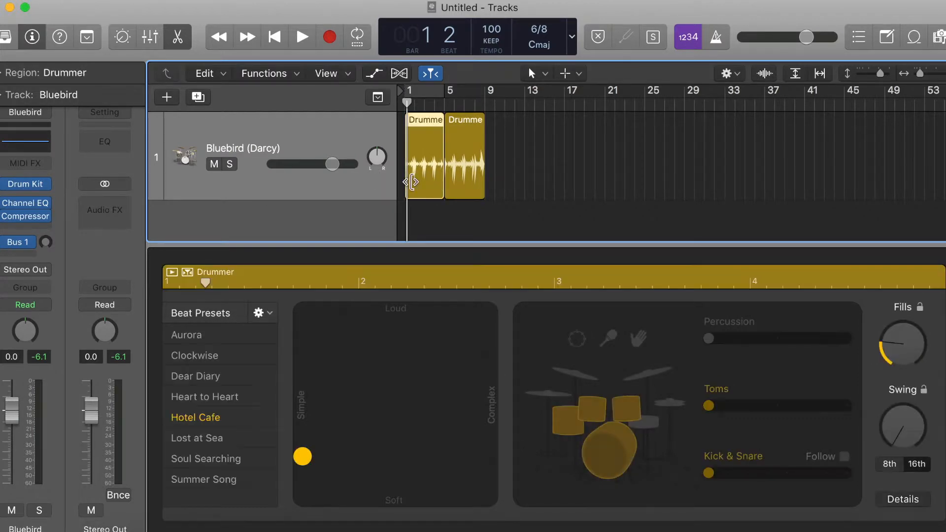
left_click_drag(305, 459, 304, 502)
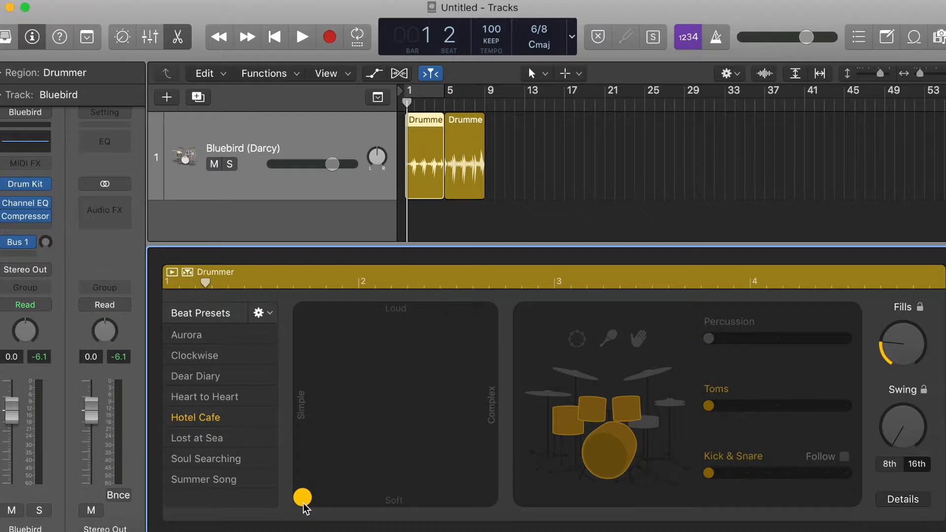
left_click(463, 130)
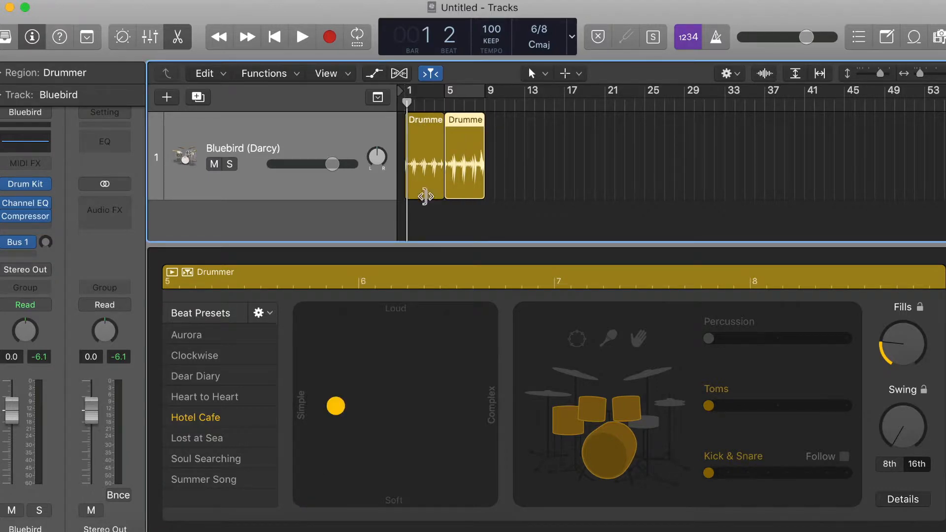
Make the second drummer region louder and more complex, and play the transition into it from bar 4
left_click(339, 407)
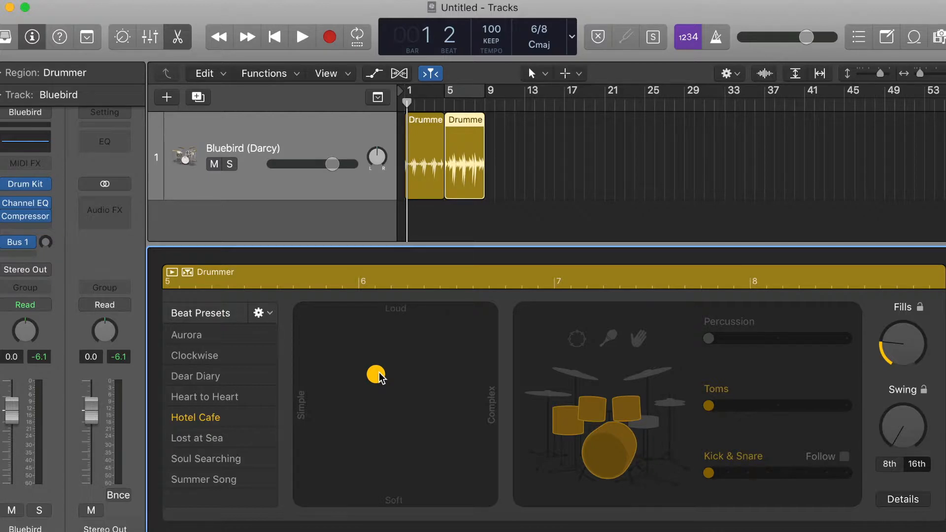
left_click(433, 105)
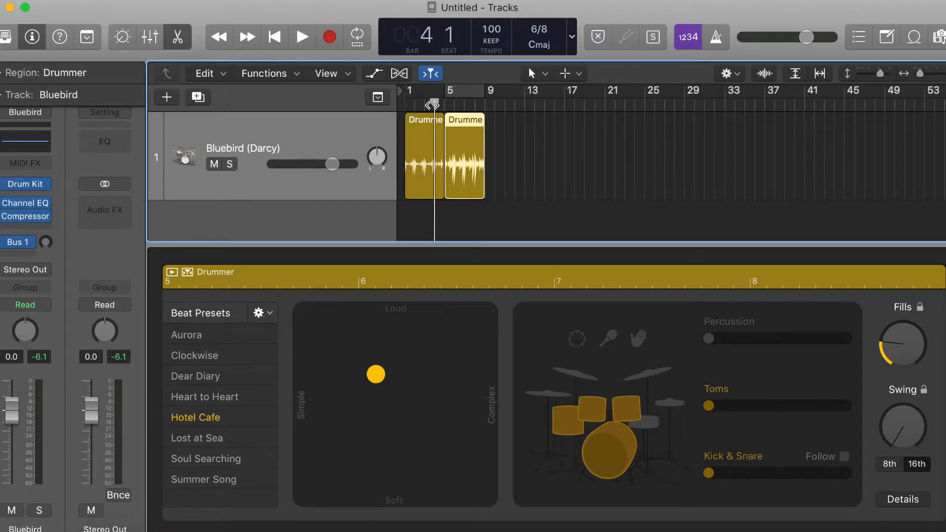
key("space")
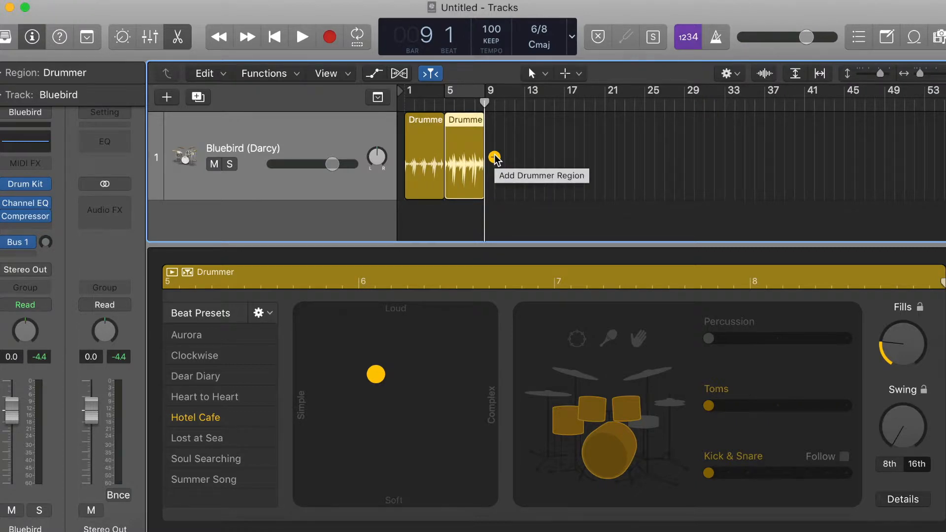
Add a drummer region at bar 9 with snare and hi-hat instead of toms, plus tambourine at the highest percussion variation
left_click(494, 156)
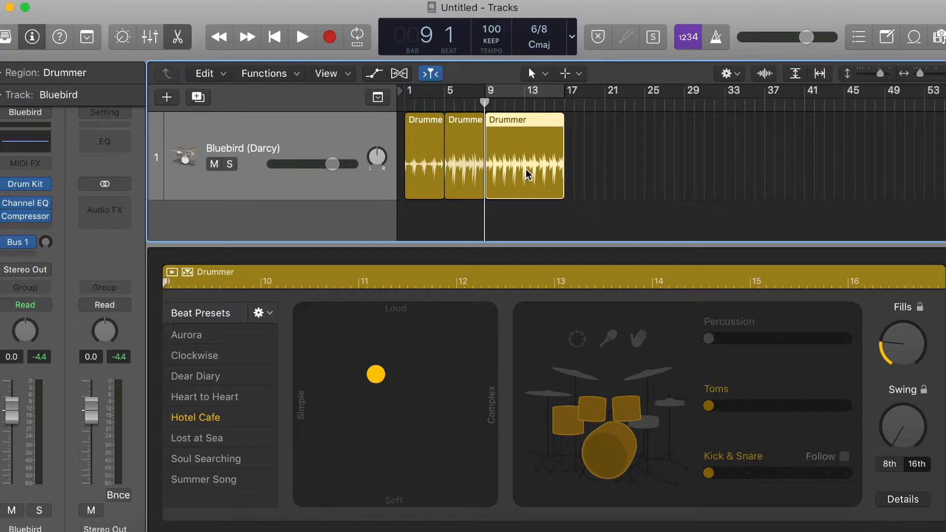
left_click(620, 406)
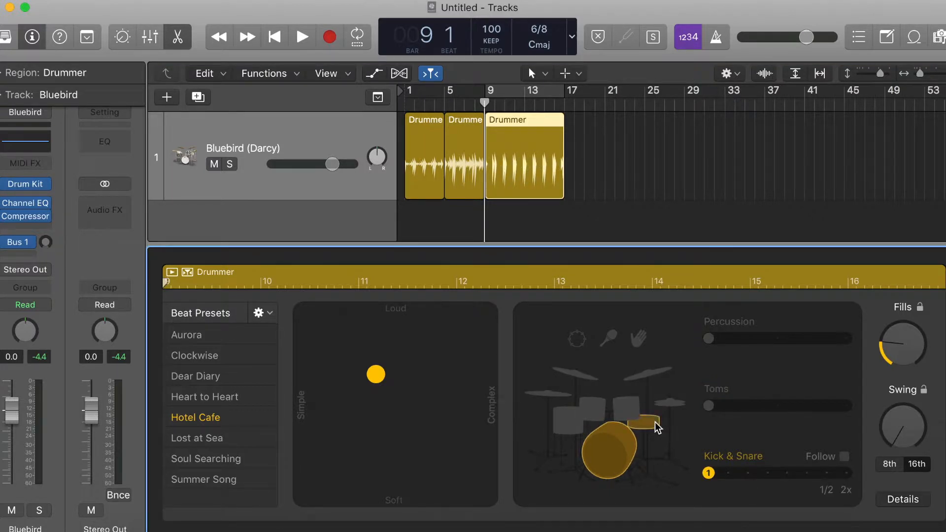
left_click(673, 402)
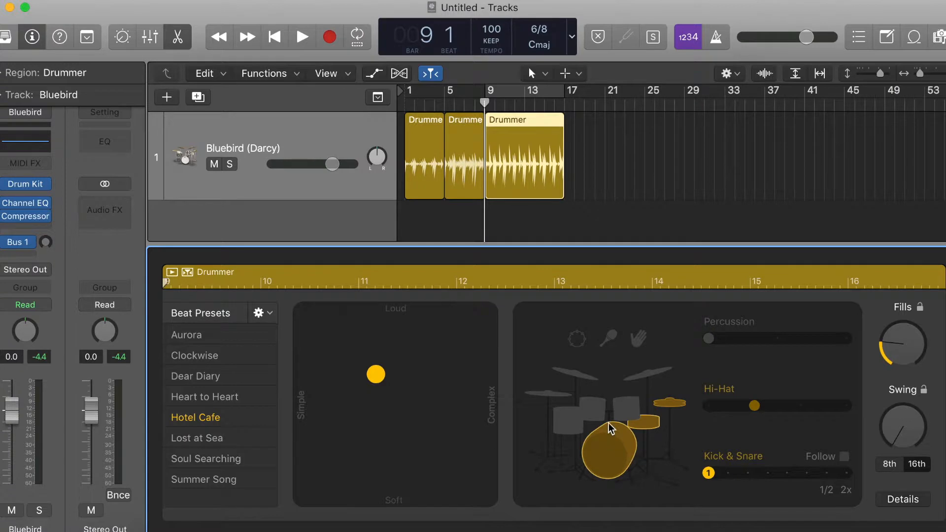
left_click(577, 345)
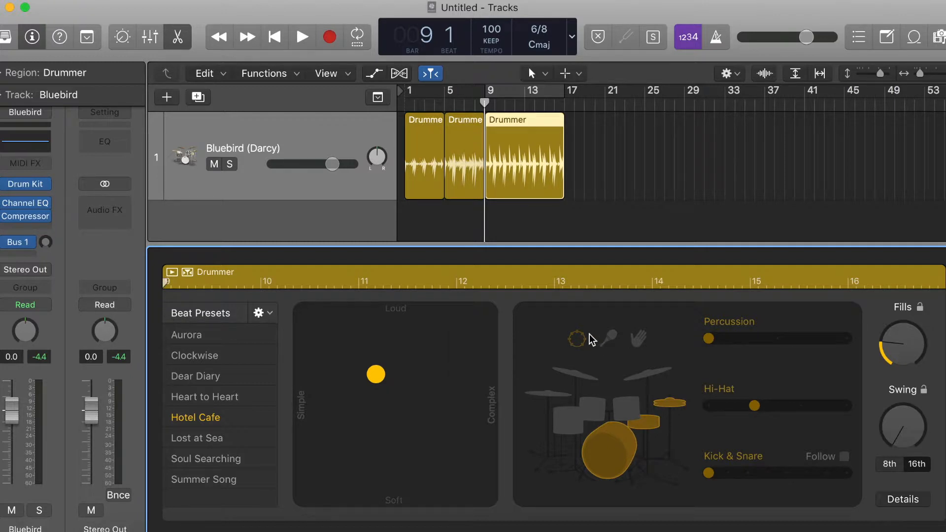
left_click_drag(704, 342, 847, 338)
Raise the fills of the bar 9 region to roughly three quarters and play the region through
left_click_drag(905, 342, 901, 262)
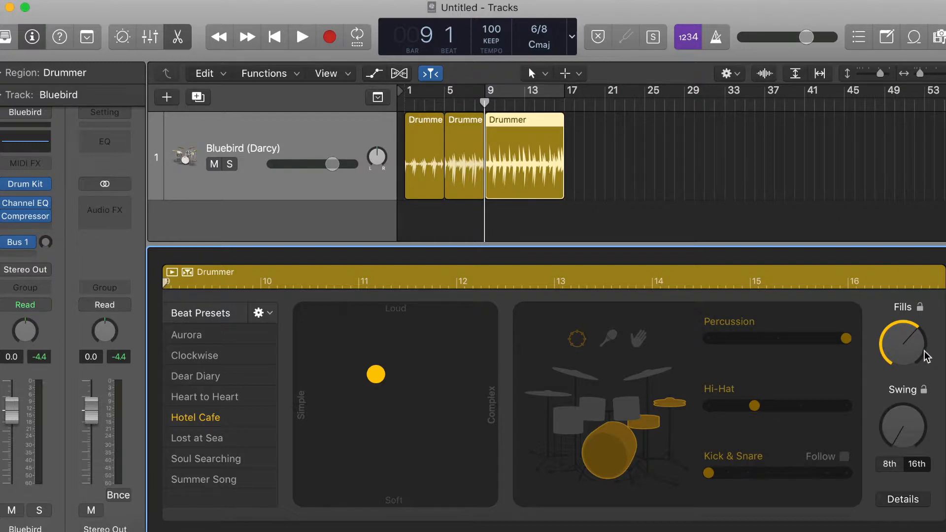
left_click_drag(909, 348, 909, 311)
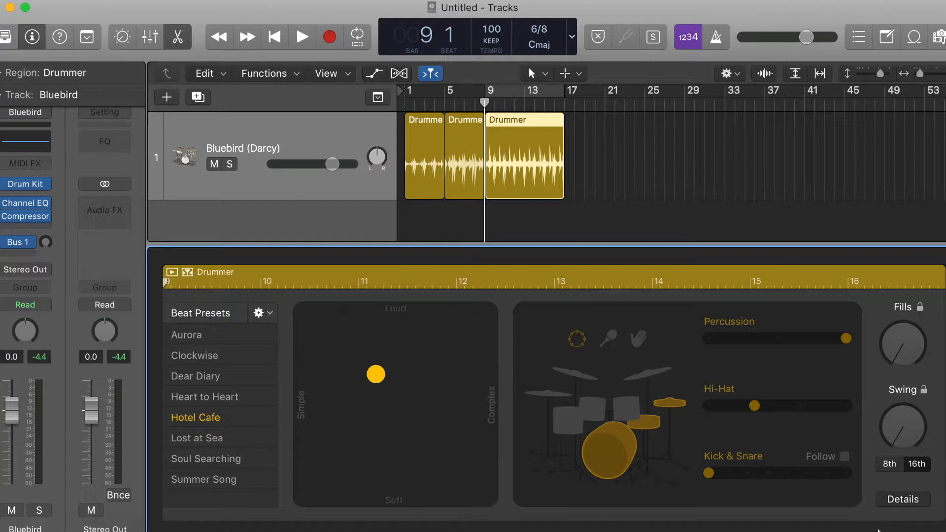
left_click_drag(899, 361, 917, 222)
mouse_move(908, 328)
left_mouse_down()
mouse_move(906, 312)
mouse_move(903, 332)
left_mouse_up()
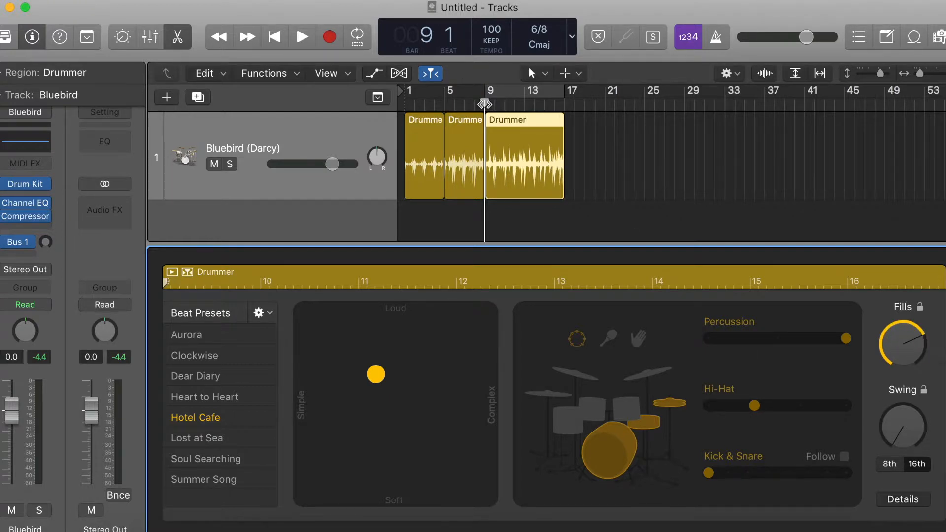
key("space")
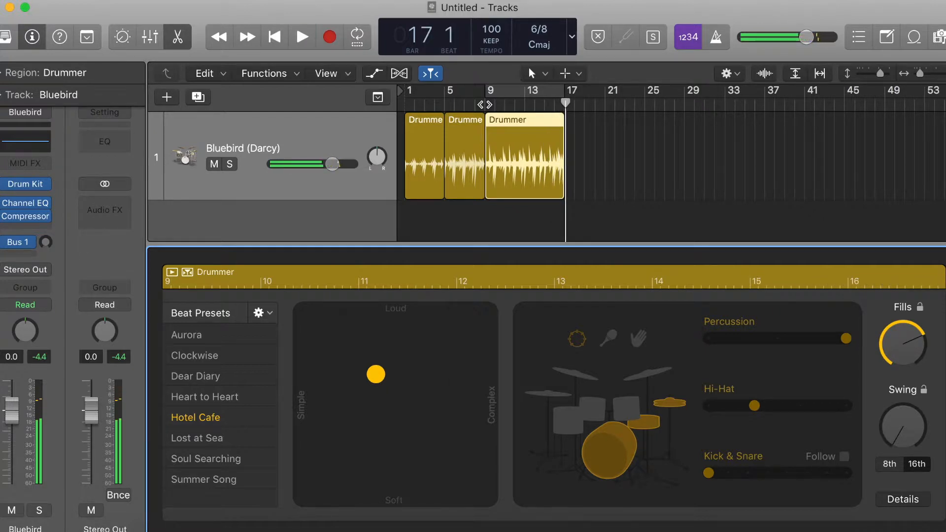
Make the third drummer region almost fully loud, and play the whole part from bar 1
left_click_drag(376, 374, 380, 320)
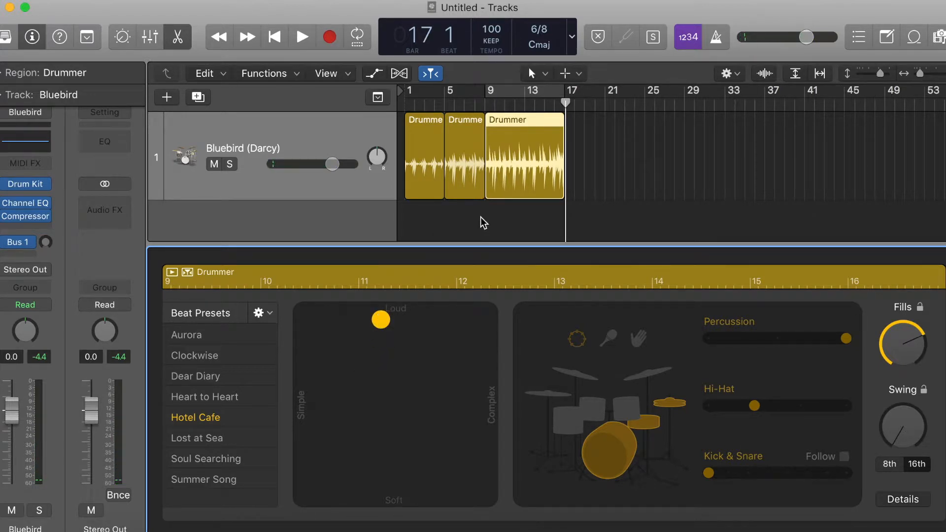
key("Return")
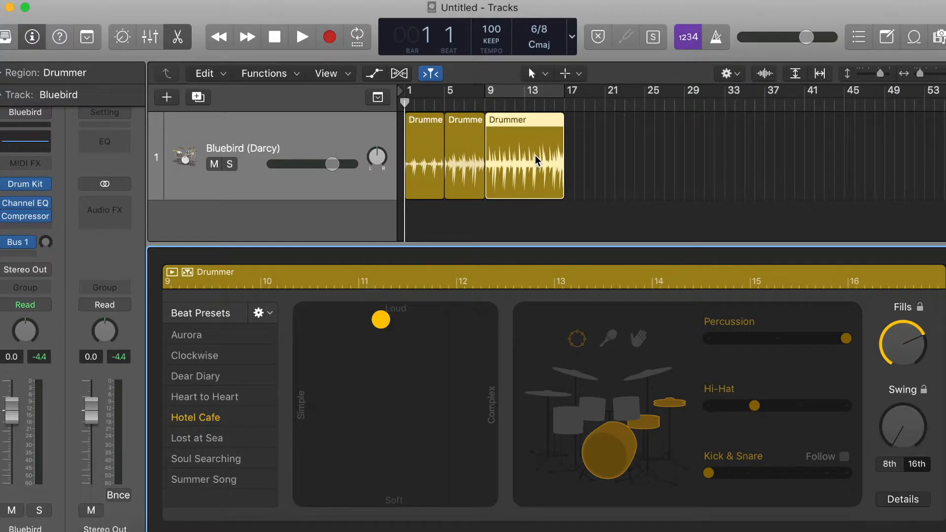
key("space")
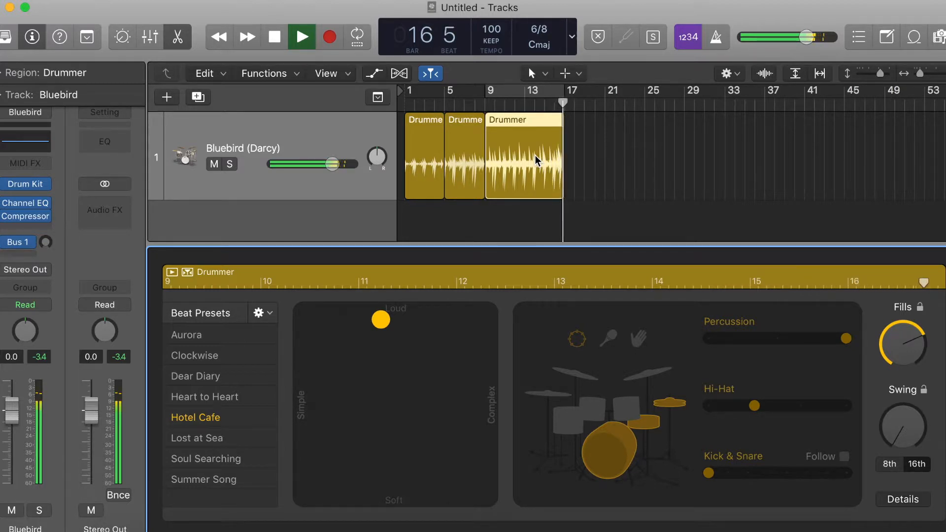
key("space")
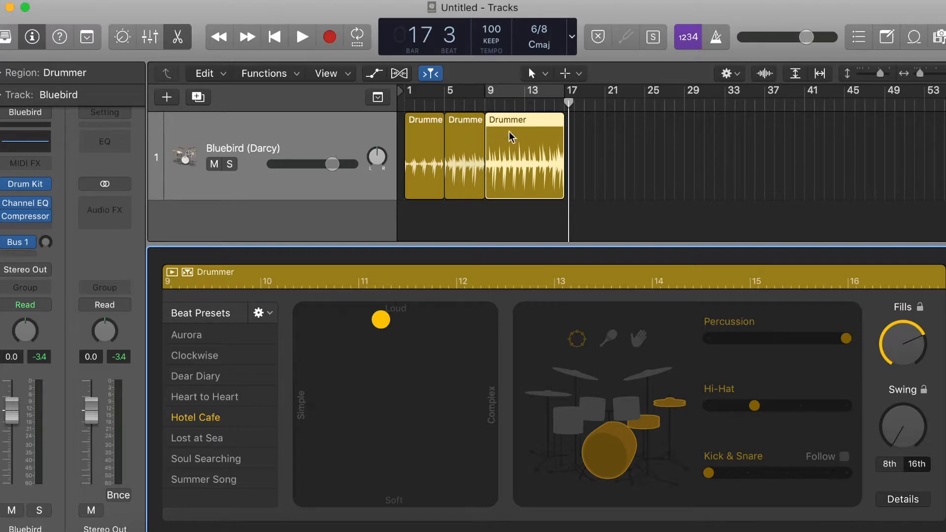
Extend the end of the third drummer region slightly past bar 17 to include a closing hit on the downbeat
left_click(514, 107)
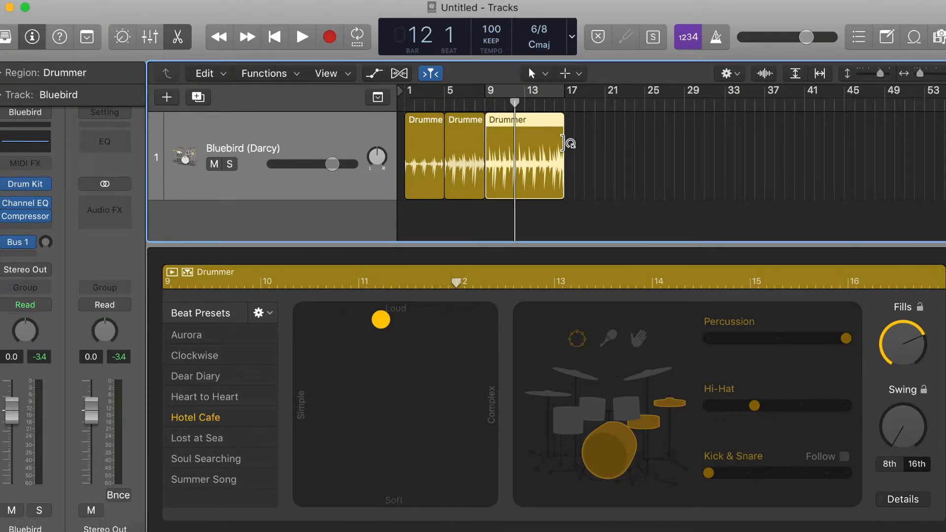
key("super+Right")
key("super+Right")
key("super+Right")
key("super+Right")
key("super+Right")
key("super+Left")
key("super+Left")
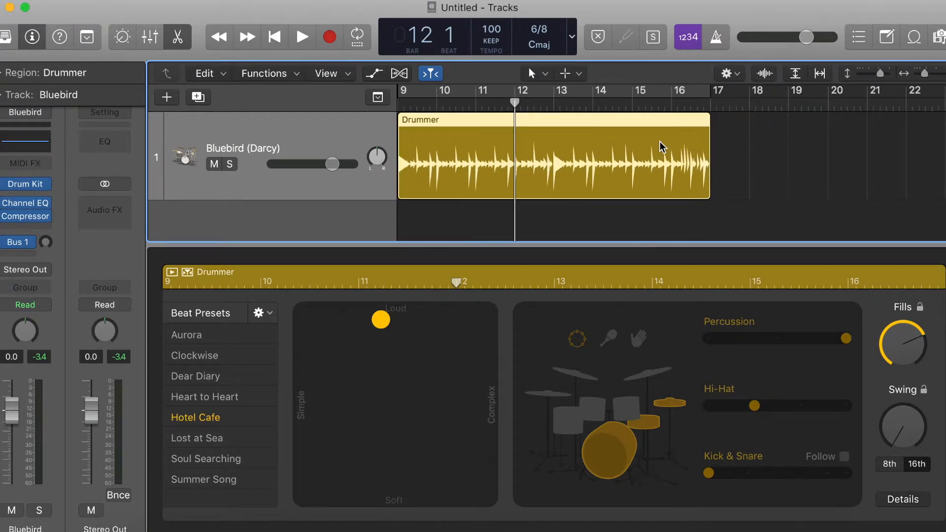
scroll(661, 144, "right", 2)
mouse_move(668, 171)
left_mouse_down()
mouse_move(708, 172)
mouse_move(686, 173)
left_mouse_up()
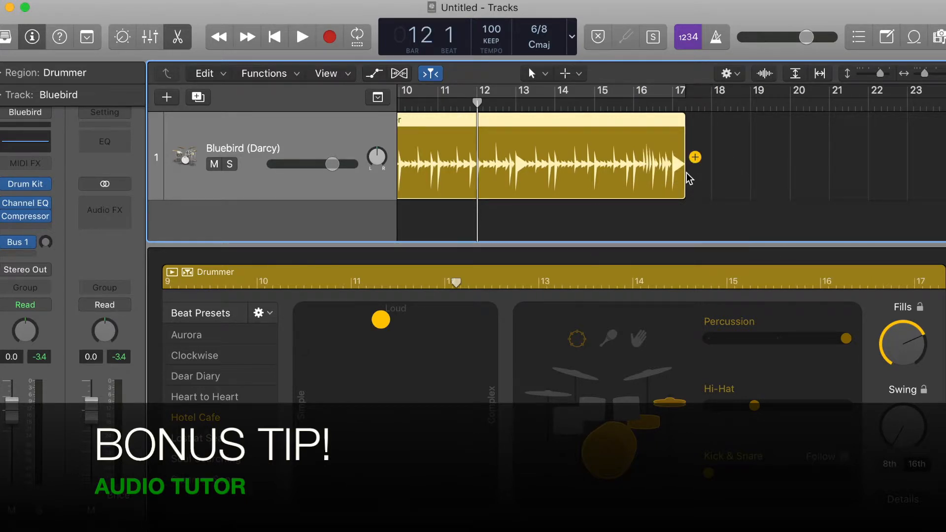
Play the extended ending of the third region from bar 17 and again from bar 16
left_click(674, 106)
key("space")
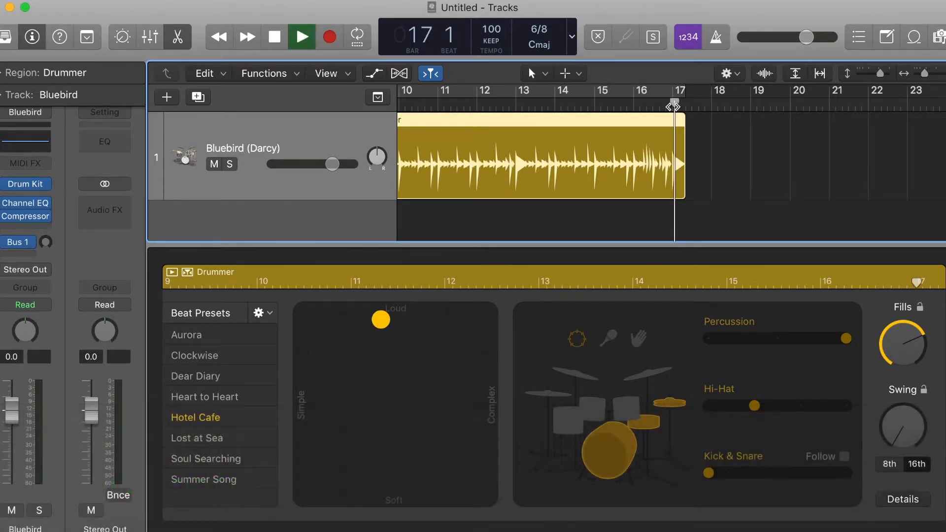
key("space")
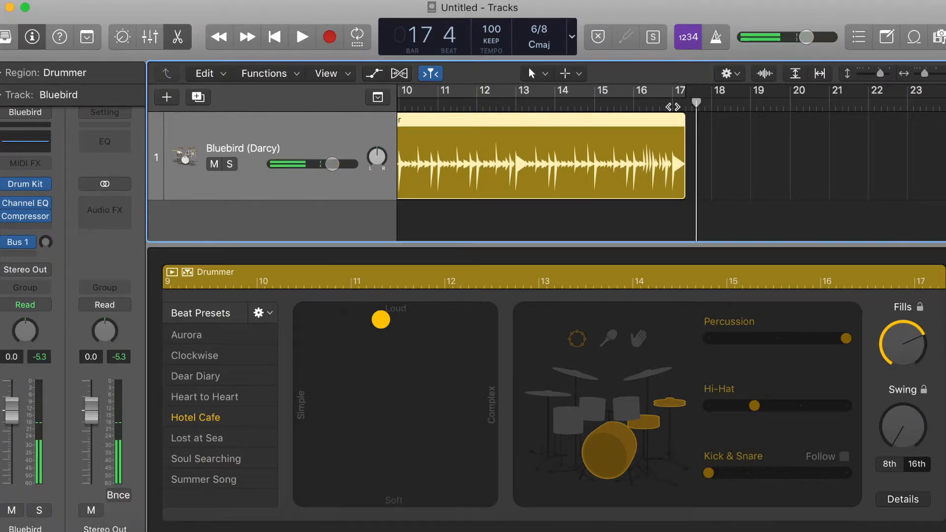
left_click(639, 106)
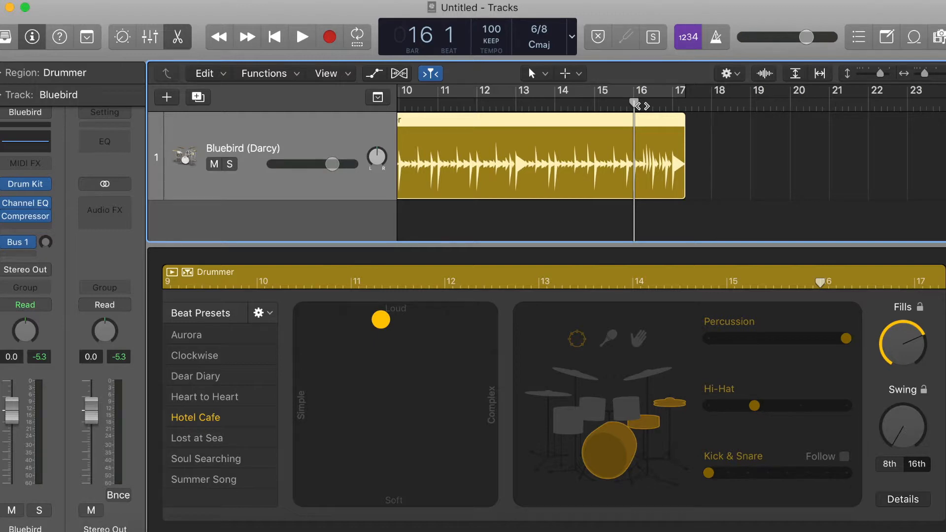
key("space")
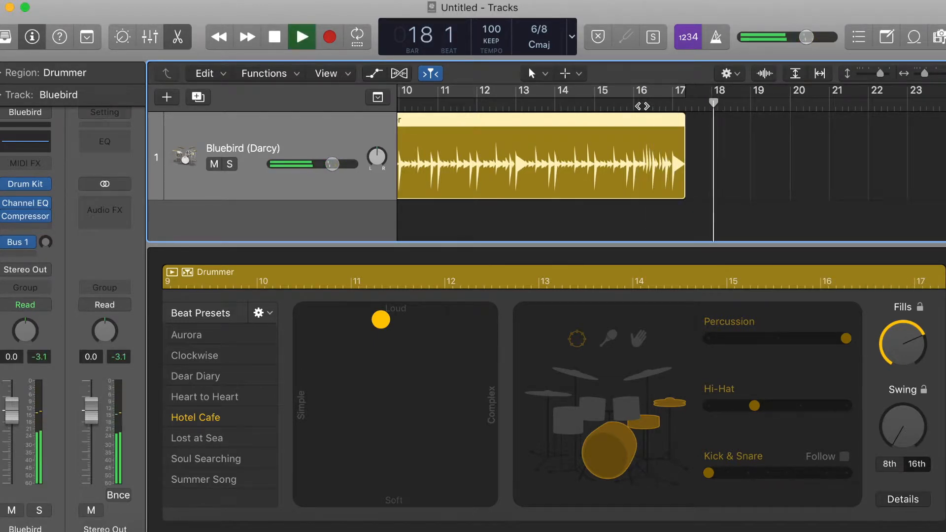
key("space")
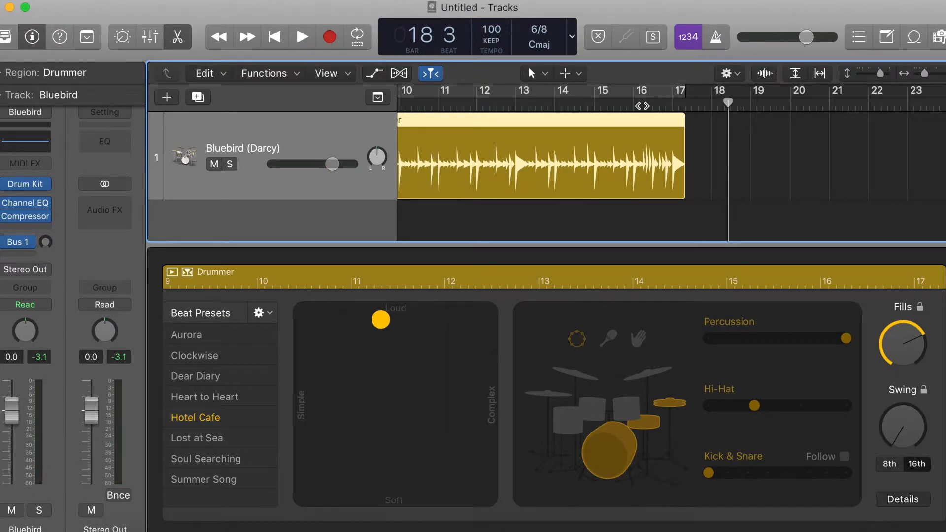
Replace the third region's hi-hat with cymbals at the middle variation, and play it from bar 9
key("super+Left")
key("super+Left")
key("super+Left")
scroll(643, 106, "left", 4)
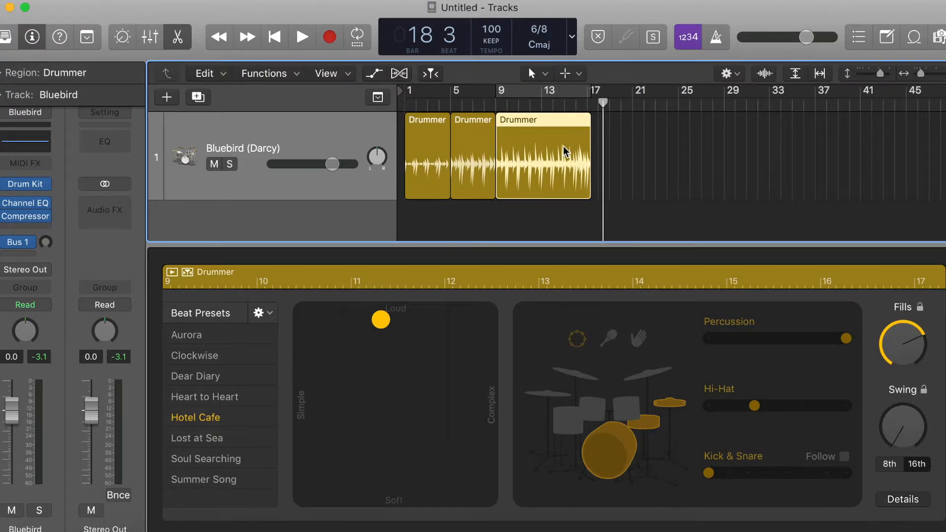
left_click(676, 407)
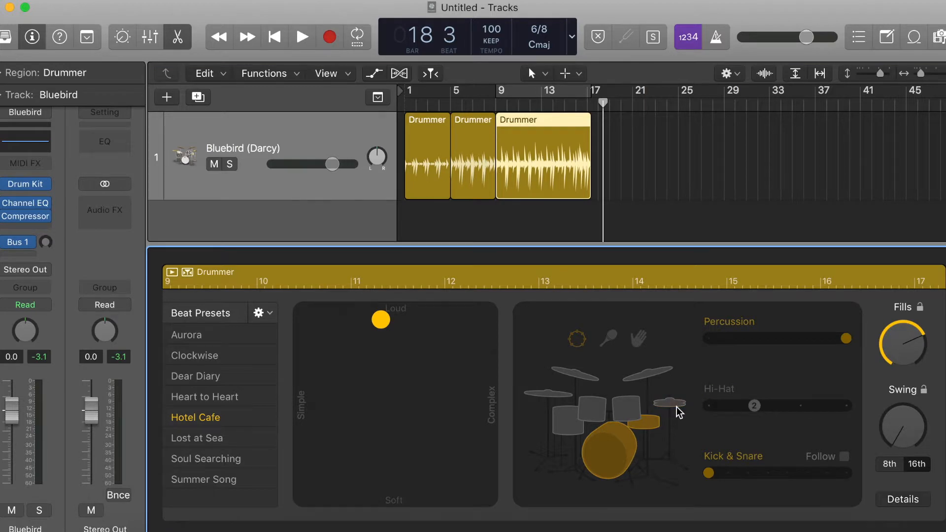
left_click(645, 377)
left_click_drag(709, 406, 775, 405)
left_click(496, 104)
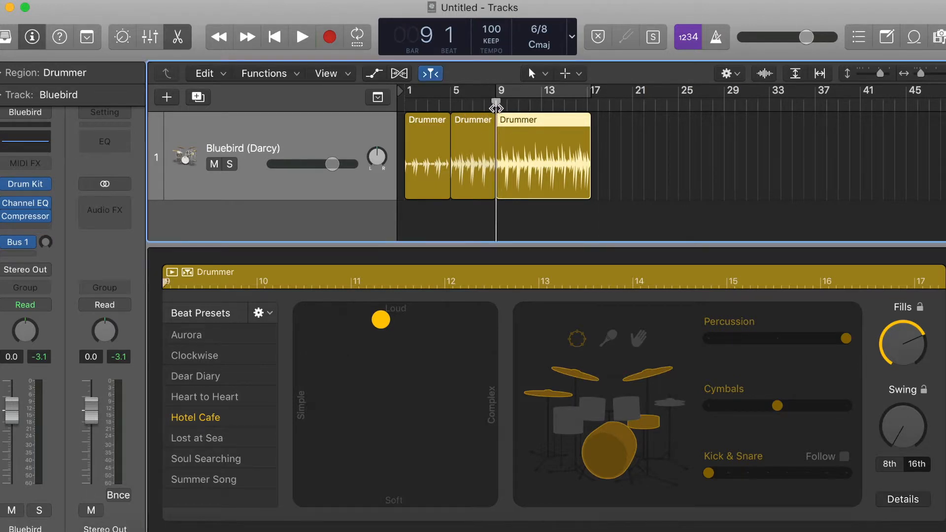
key("space")
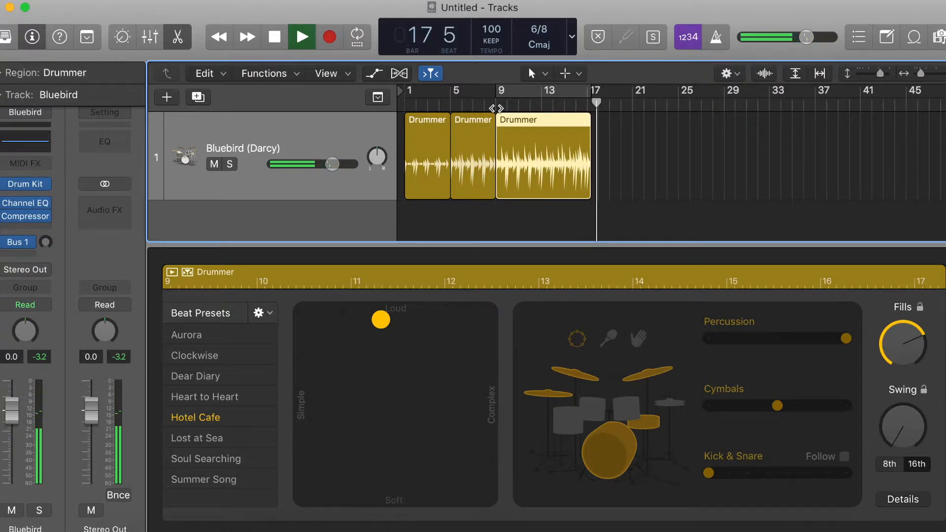
key("space")
Set the third region's cymbals to variation 3 and play it again from bar 9
left_click(496, 109)
left_click_drag(778, 405, 851, 411)
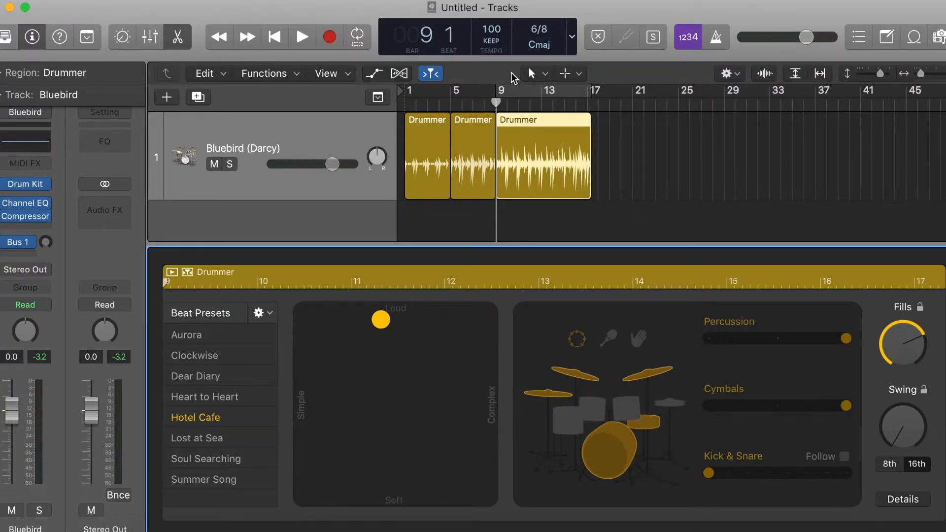
key("space")
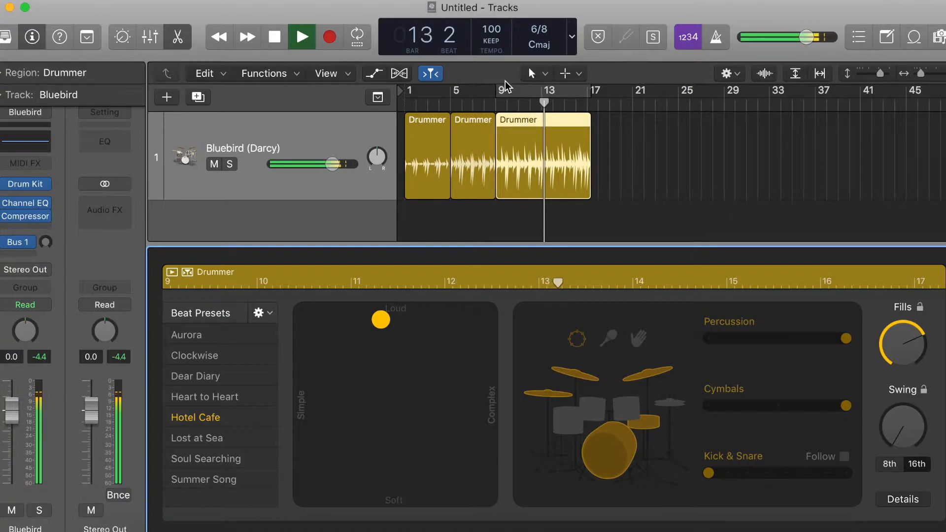
key("space")
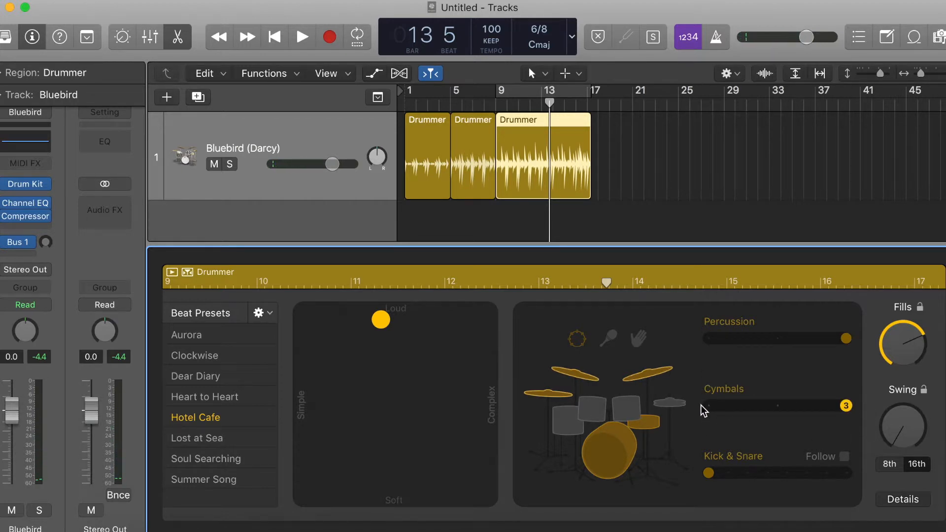
Open the third region's performance details, try Feel at full Pull, set it to full Push, and play from bar 9
mouse_move(851, 406)
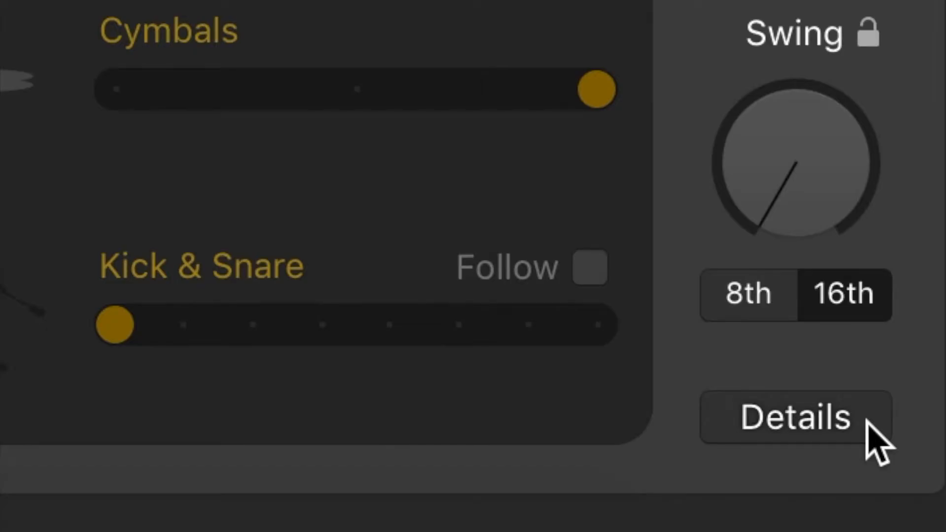
left_click(867, 422)
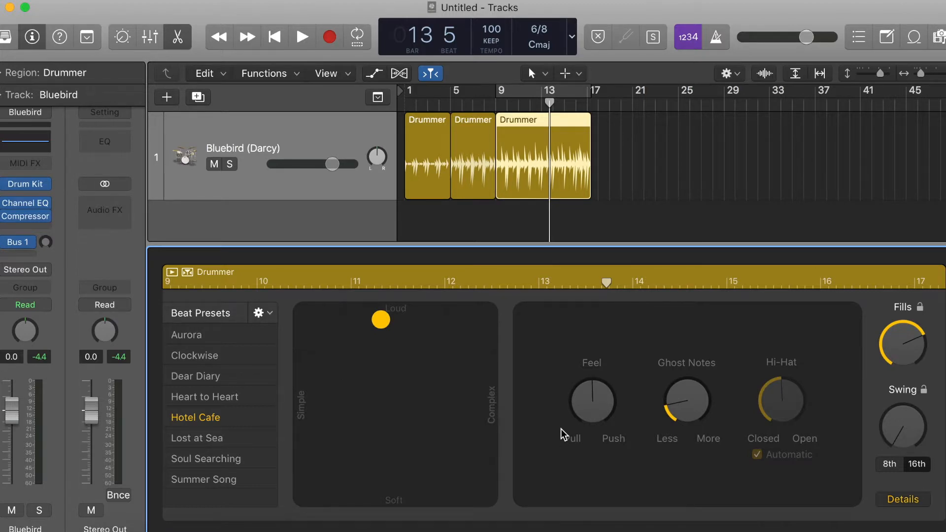
left_click(573, 415)
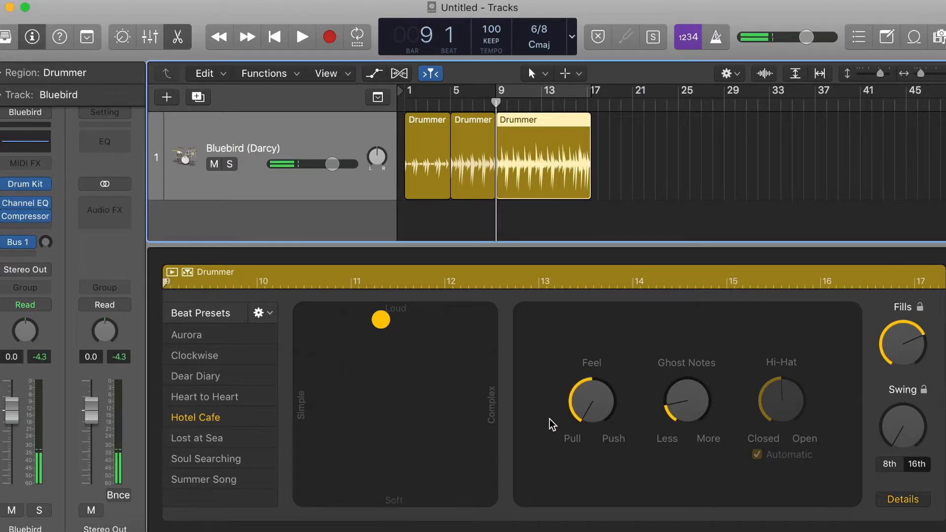
left_click_drag(600, 413, 598, 388)
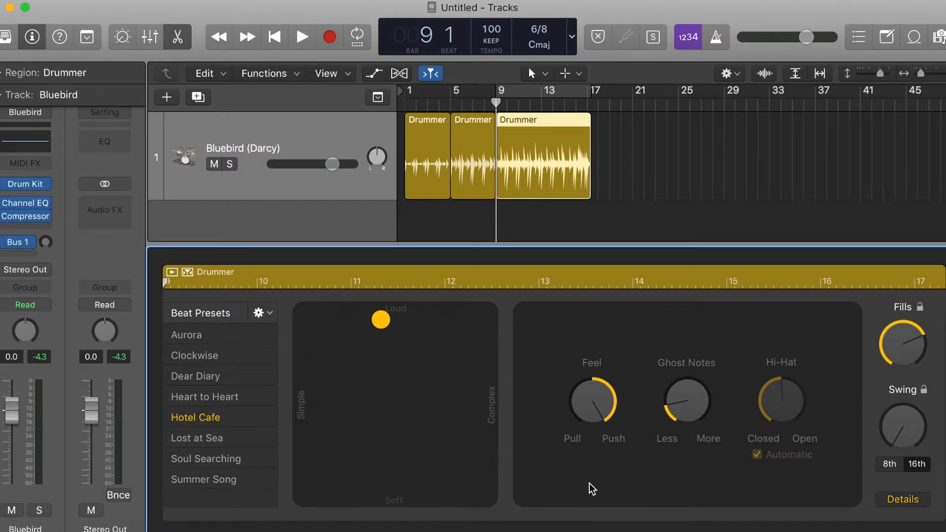
key("space")
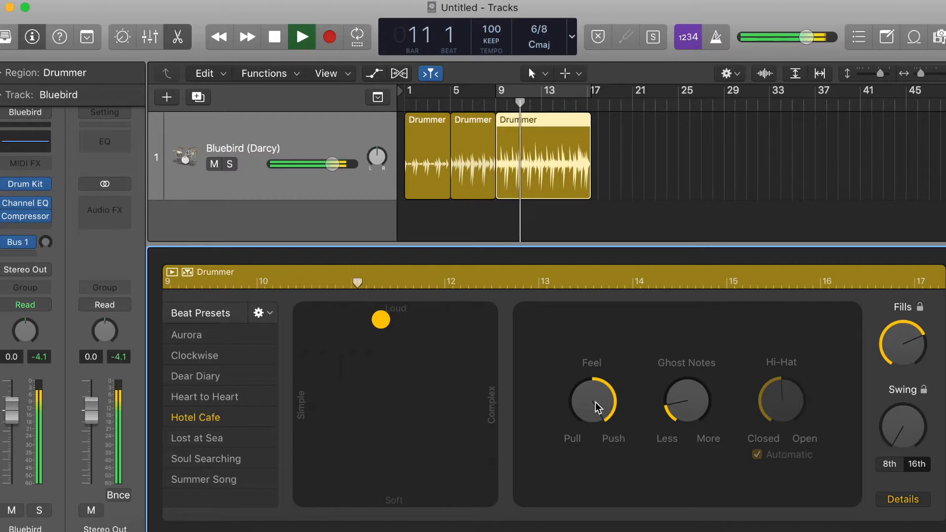
Set the third region's Feel to full Pull during playback, then stop and return the playhead to bar 9
left_click_drag(597, 408, 595, 498)
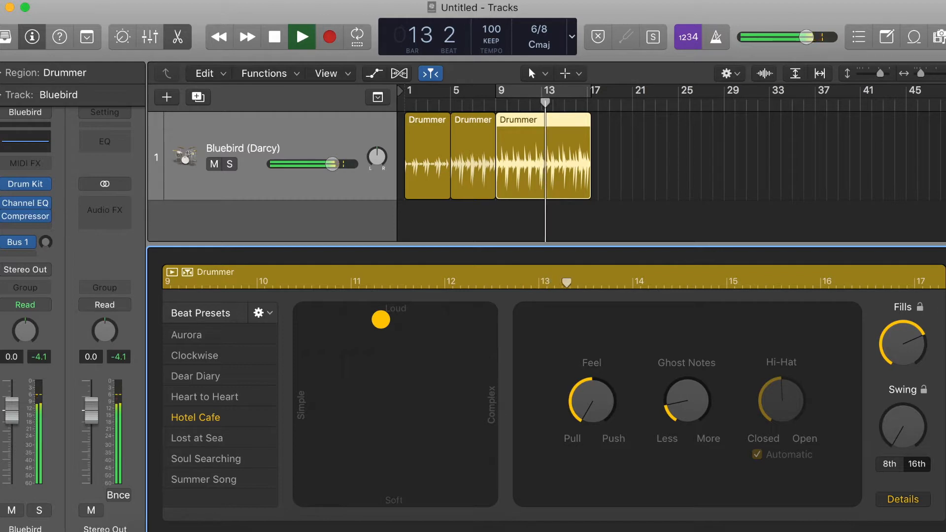
key("space")
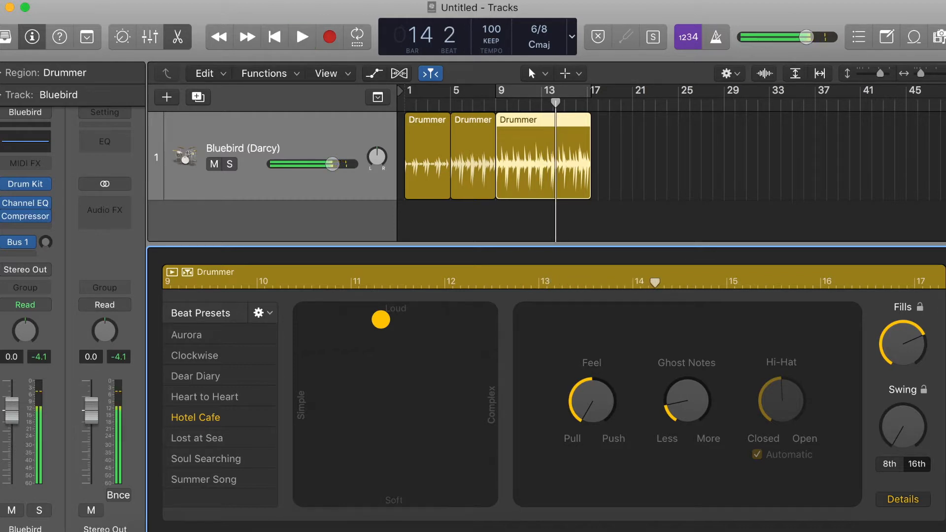
left_click(495, 103)
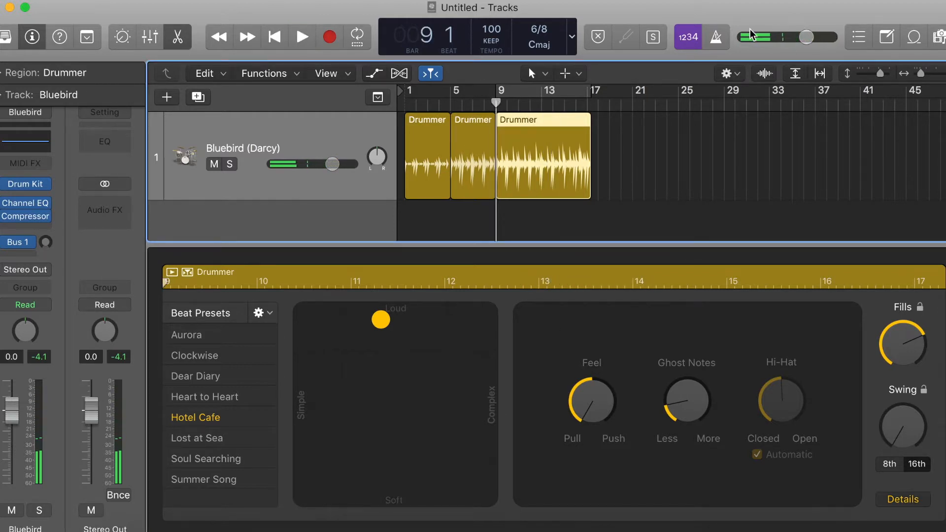
Set the third region's Feel to full Push and play it from bar 9 with the metronome on
left_click_drag(614, 406, 586, 73)
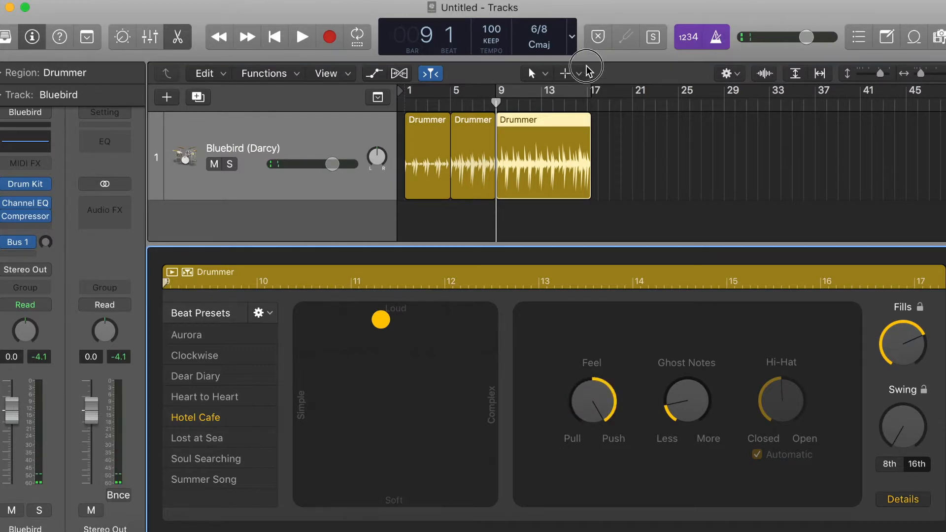
key("space")
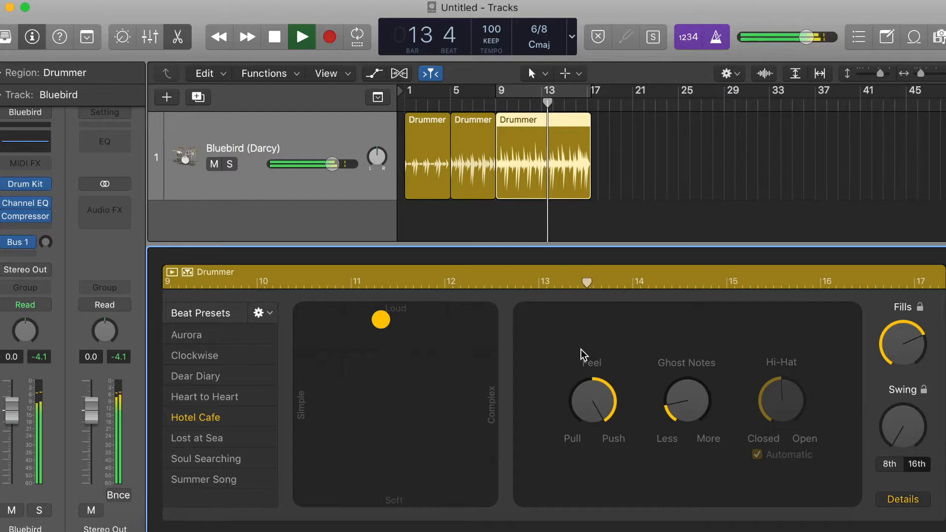
key("space")
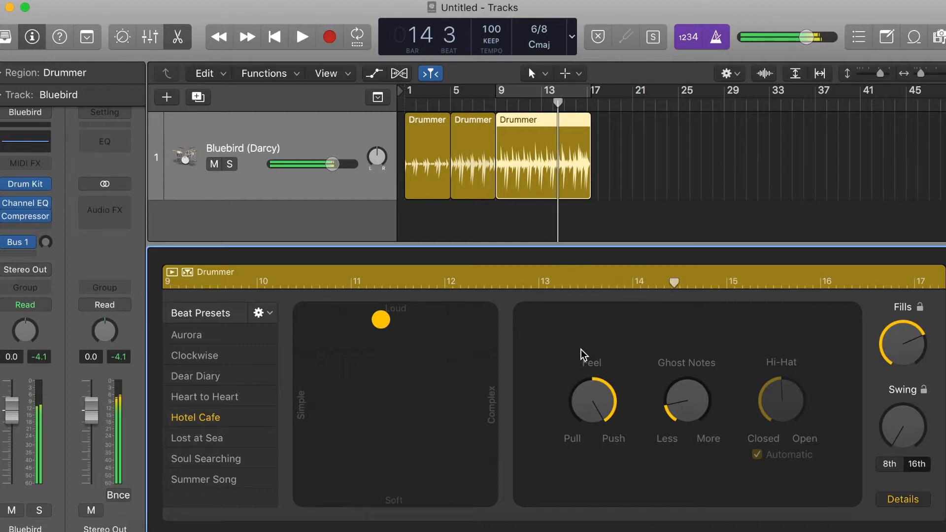
Set Feel to full Pull, play from bar 9 against the metronome, and recentre Feel with the metronome off
left_click(496, 104)
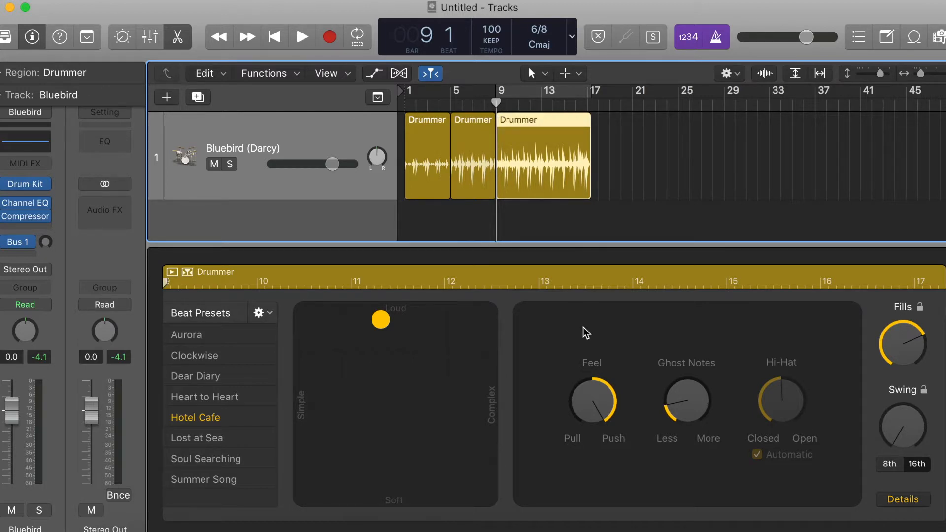
left_click_drag(600, 408, 600, 515)
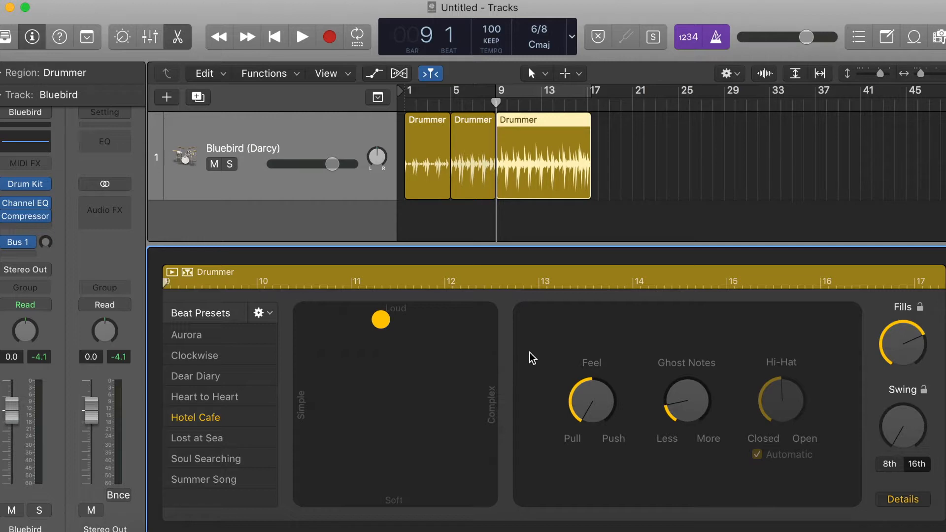
key("space")
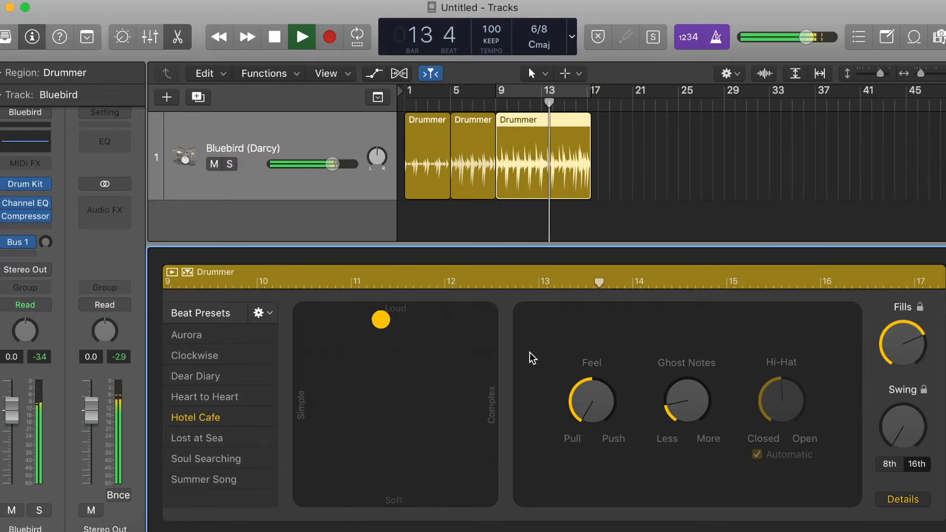
key("space")
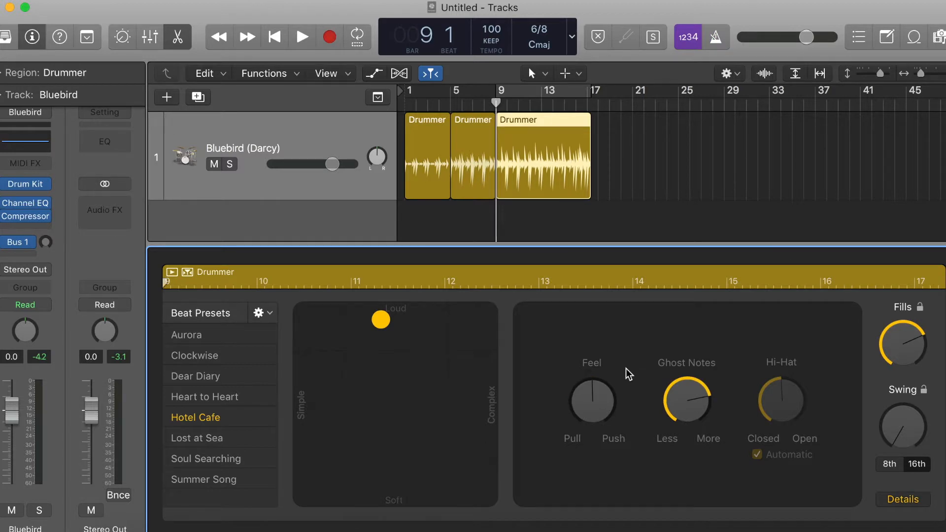
Try the third region's Ghost Notes at the lowest setting, raise them fully to More, and play the region
left_click_drag(694, 389, 692, 455)
left_click_drag(678, 403, 685, 344)
key("space")
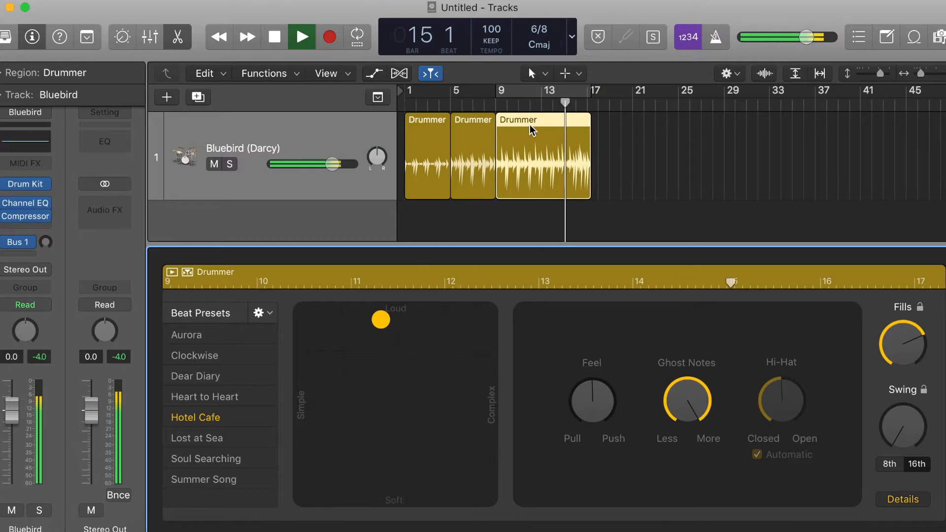
key("space")
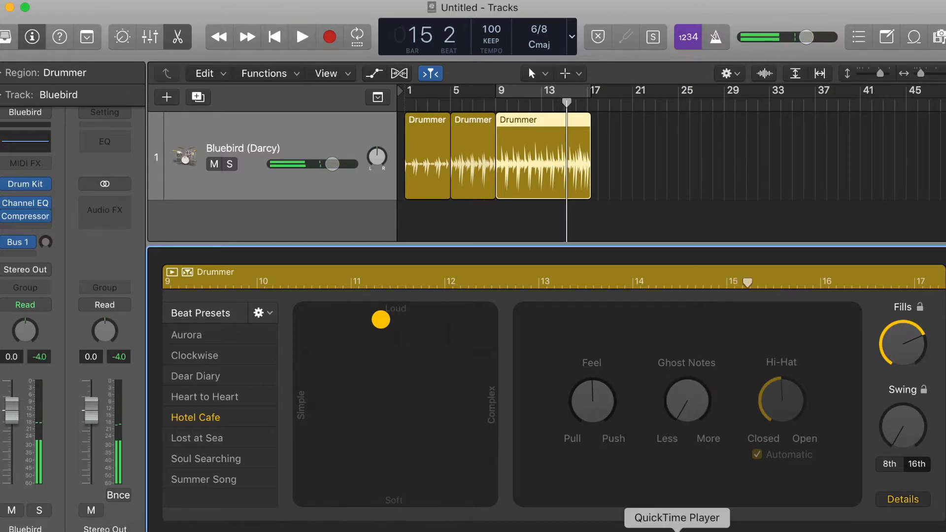
Set the third region's Ghost Notes fully to Less and play it from bar 9
key("space")
left_click(497, 102)
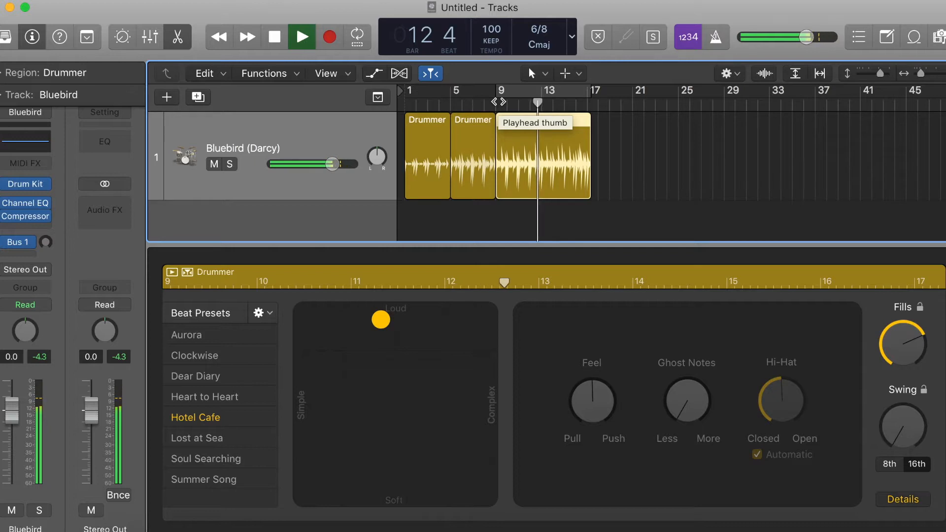
key("space")
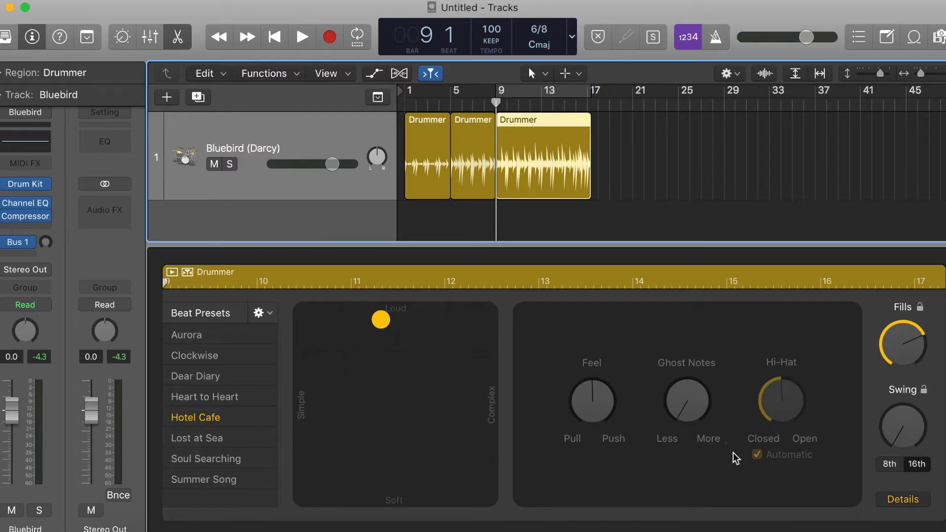
Make the third region softer and more complex, and replace its cymbals with the hi-hat at variation 2
left_click(750, 354)
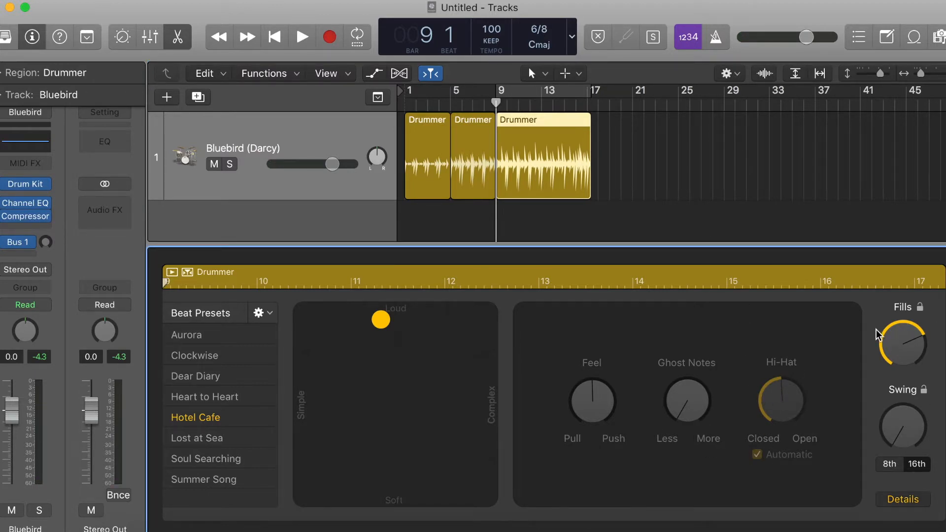
left_click(440, 427)
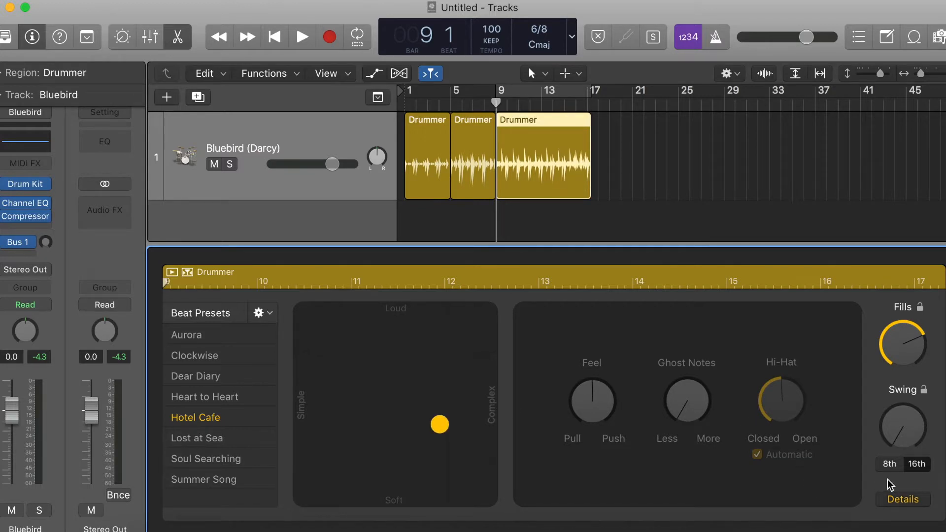
left_click(913, 504)
left_click(668, 405)
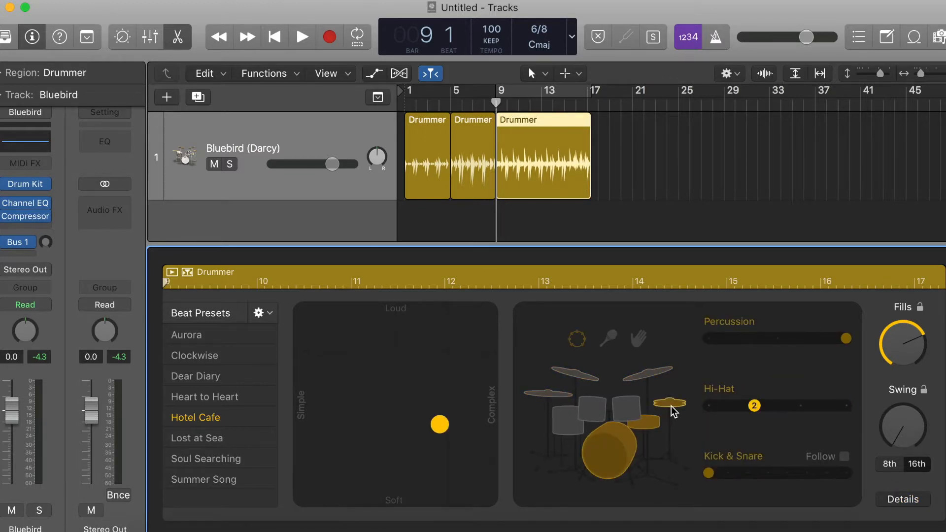
Turn off automatic hi-hat control in the performance details, set the hi-hat fully Open, and play the third region
left_click(914, 504)
left_click(757, 454)
left_click(757, 455)
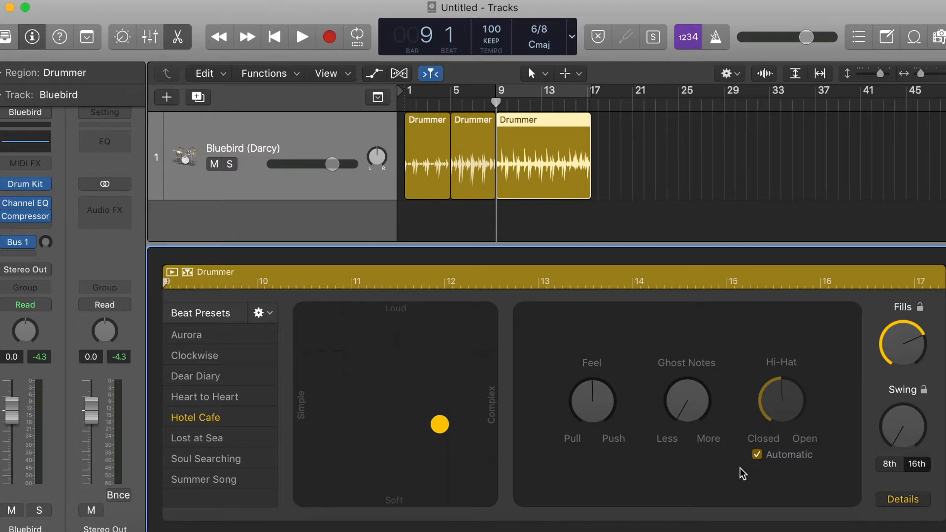
left_click(759, 457)
left_click_drag(788, 391, 787, 298)
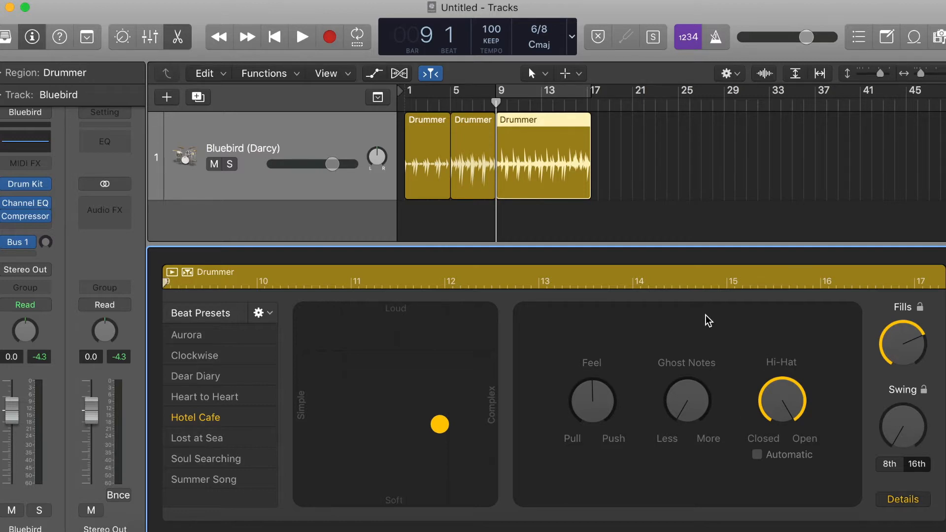
key("space")
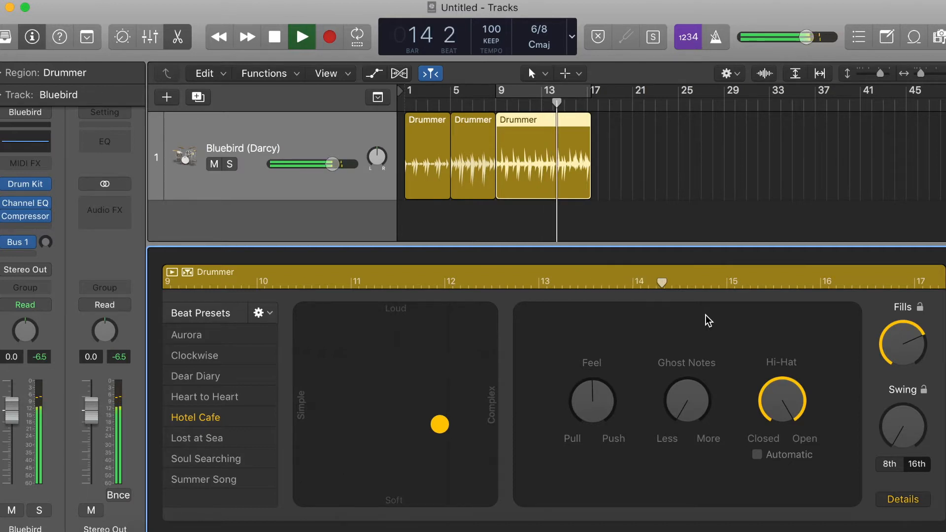
key("space")
Set the third region's hi-hat fully Closed and play it from bar 9
left_click_drag(797, 394, 779, 531)
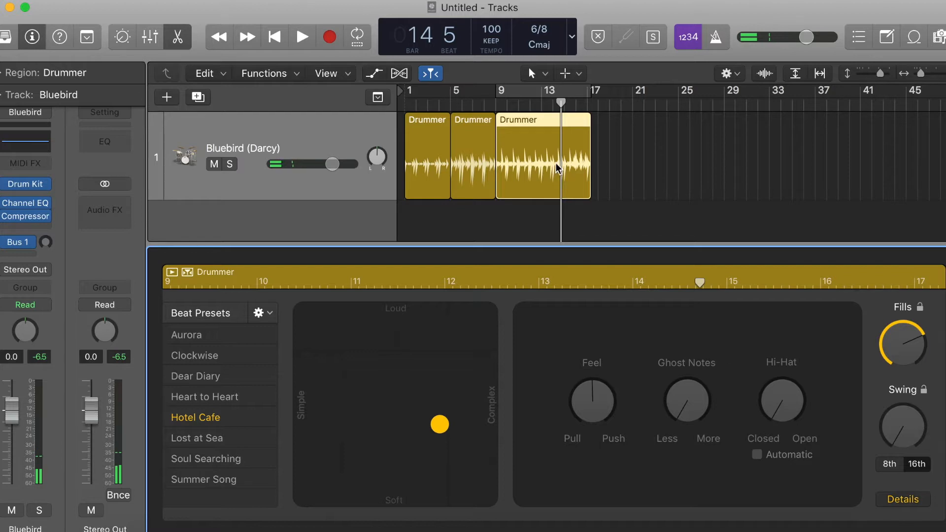
left_click(496, 109)
key("space")
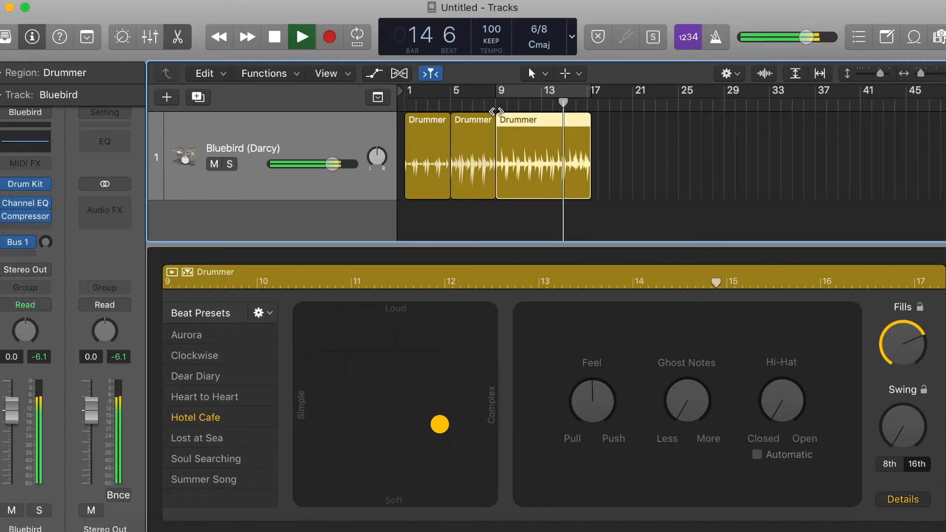
key("space")
left_click(723, 460)
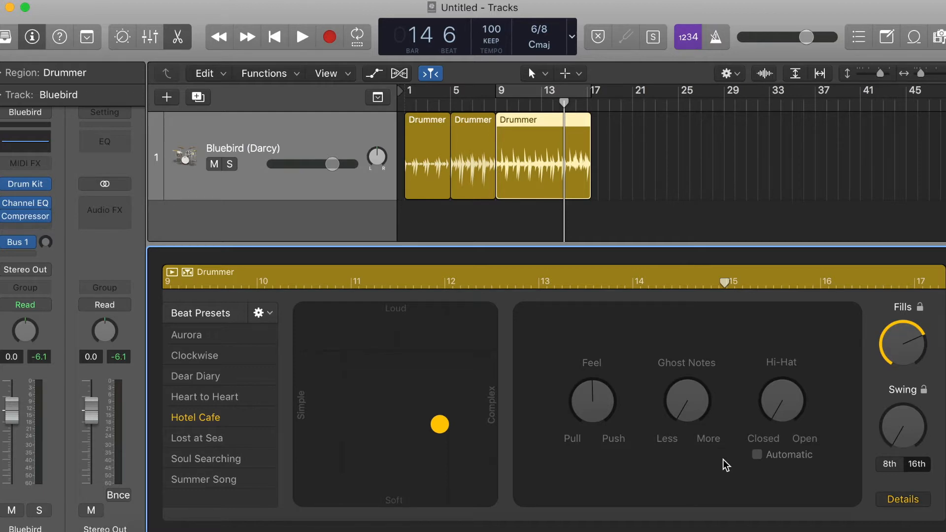
Return to the drum kit view, try raising the third region's Swing, and bring it back to the minimum
left_click(902, 499)
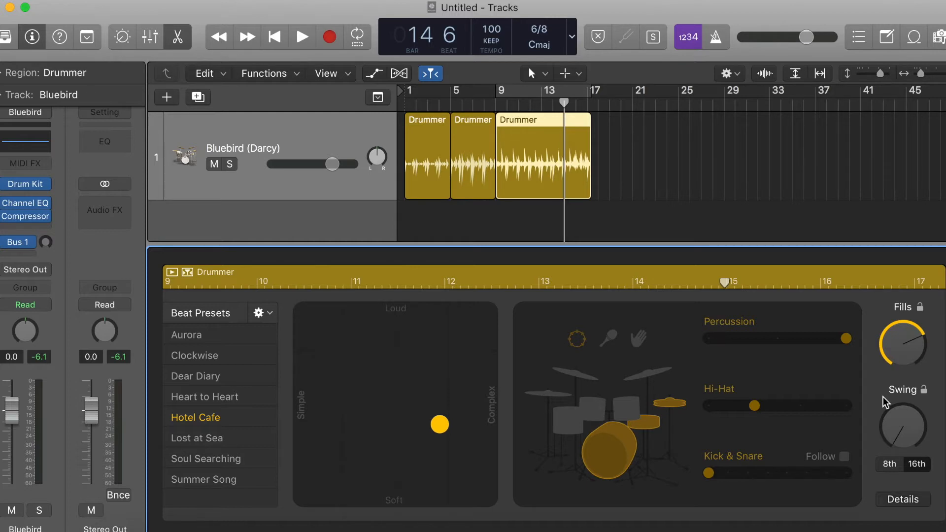
left_click_drag(909, 434, 899, 411)
left_click_drag(902, 448, 895, 483)
Enable Follow for the third region's kick and snare, and check the available source tracks, leaving None selected
left_click(844, 457)
left_click(794, 471)
left_click(781, 470)
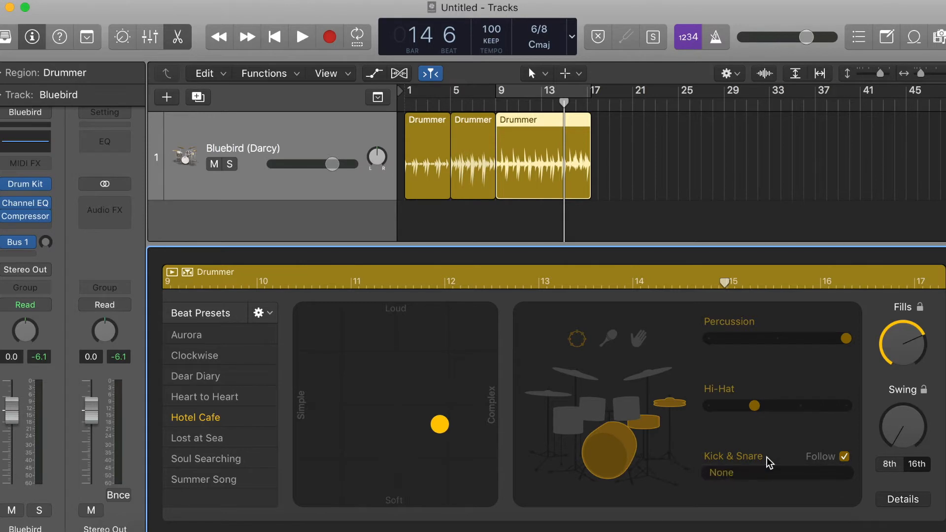
left_click(734, 471)
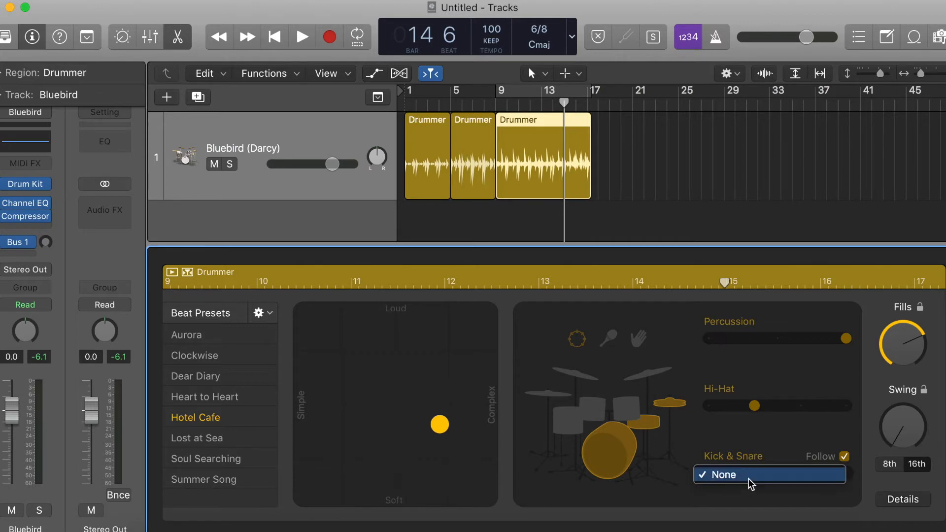
left_click(699, 447)
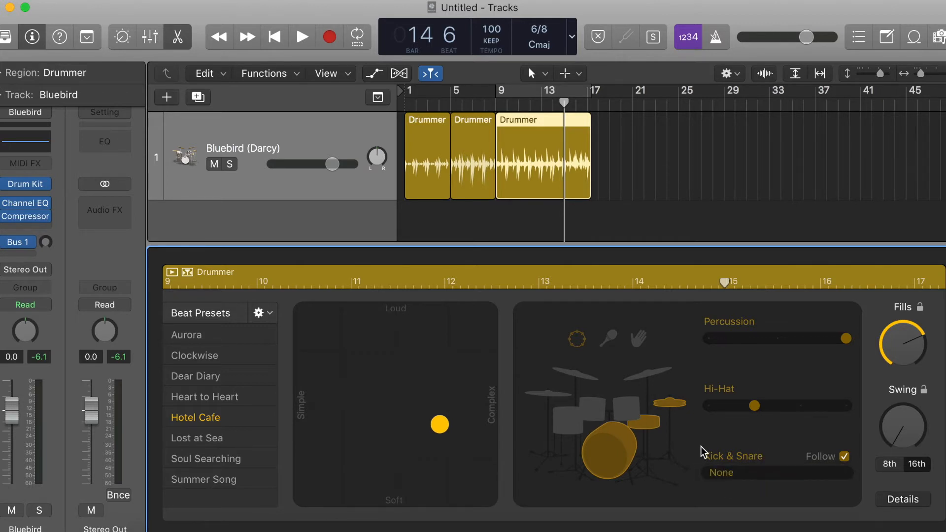